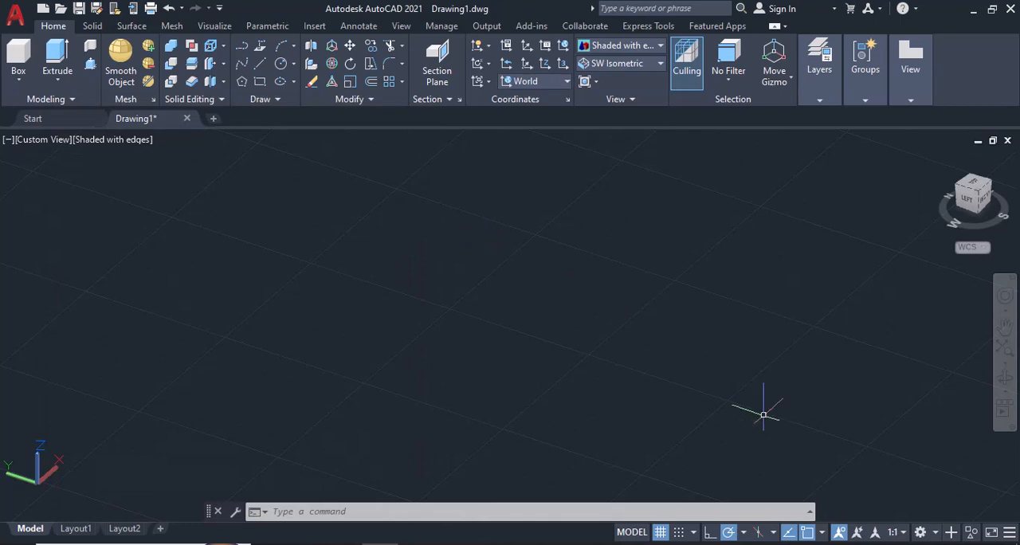
Choose the 3D Modeling workspace and set the model view to SW Isometric.
left_click(938, 534)
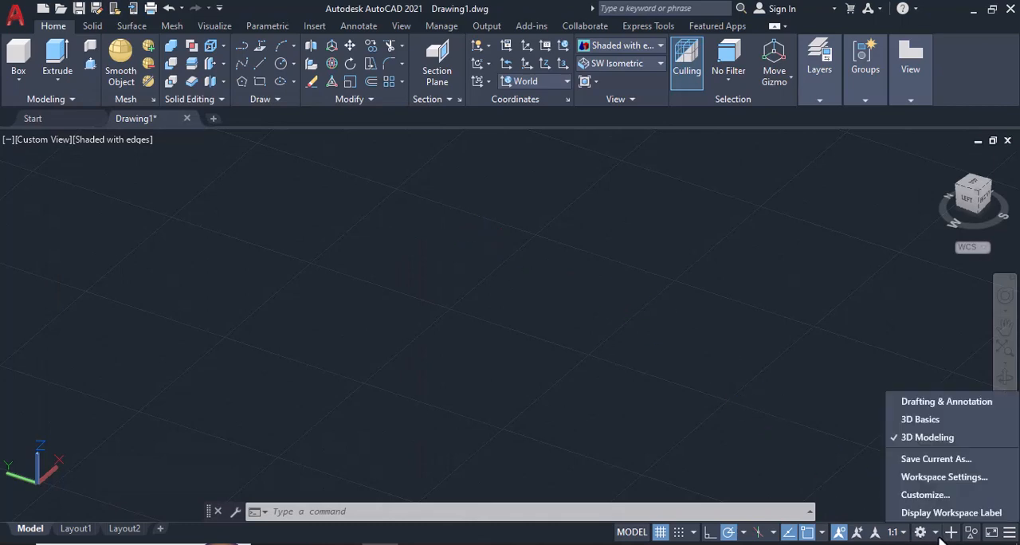
left_click(928, 437)
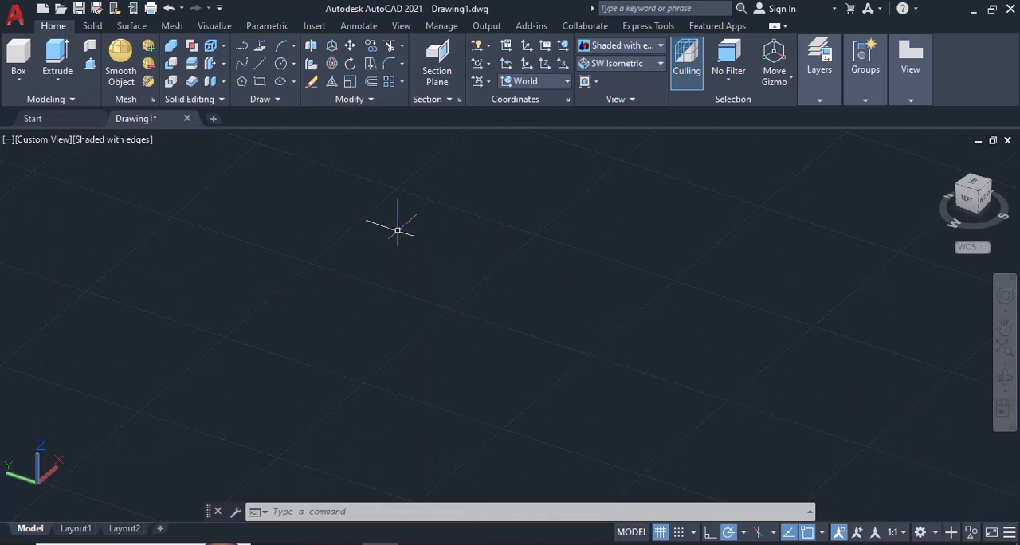
left_click(646, 70)
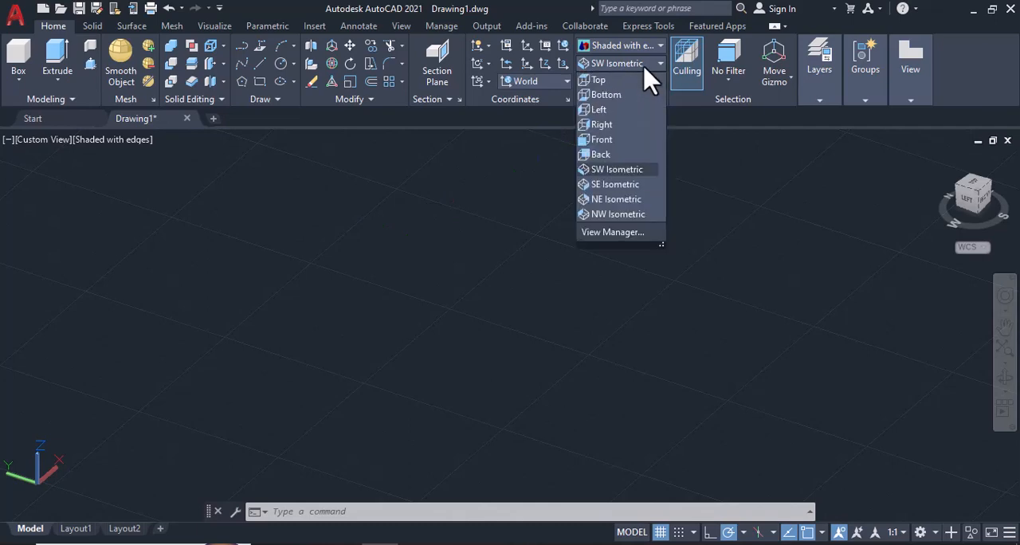
left_click(638, 170)
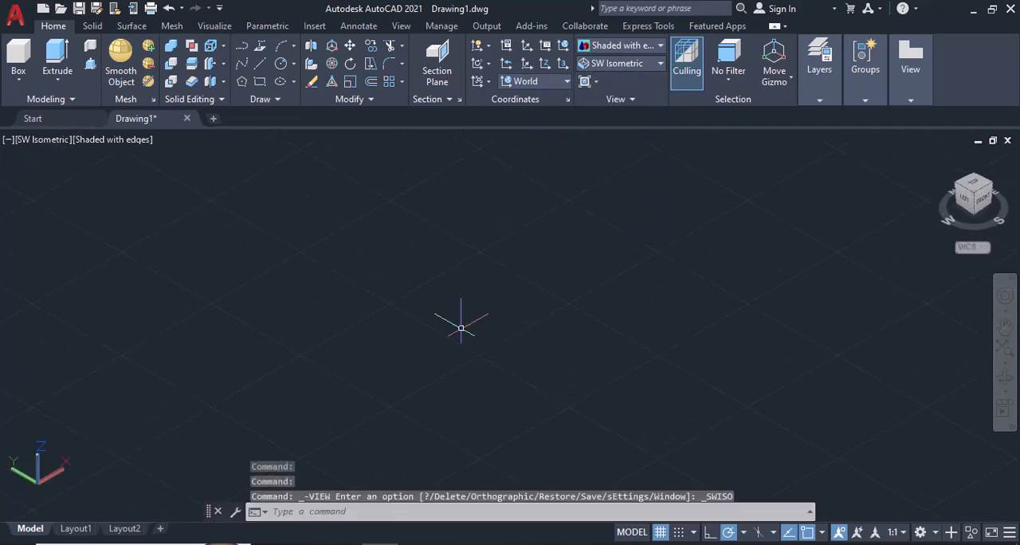
Draw a circle with a radius of 28 in the upper middle of the empty drawing.
type("c")
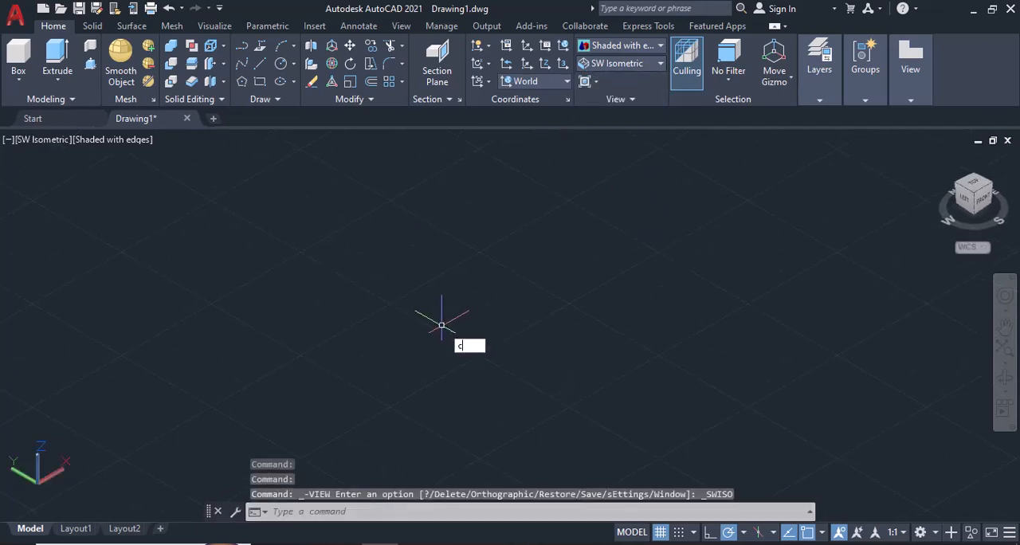
key("Return")
left_click(466, 236)
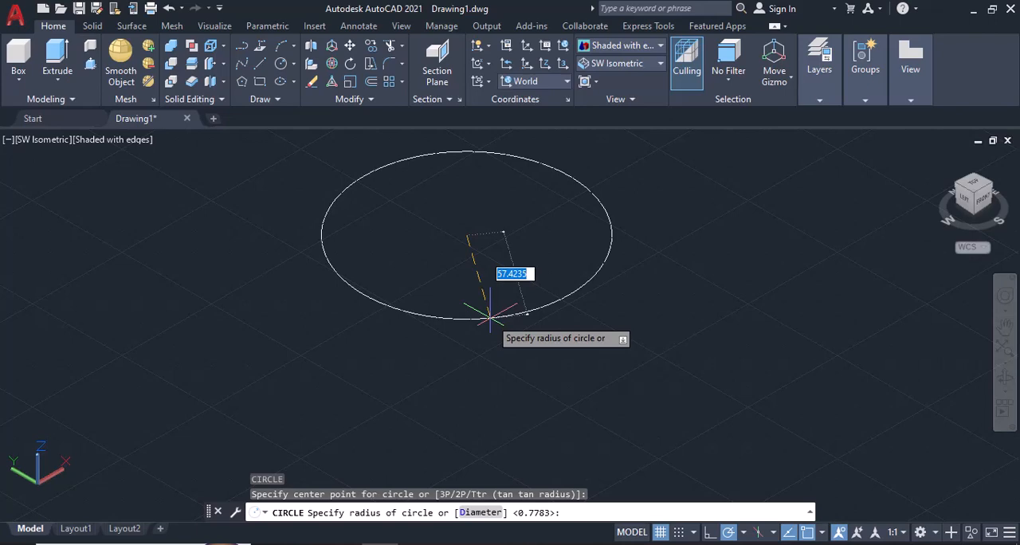
type("28")
key("Return")
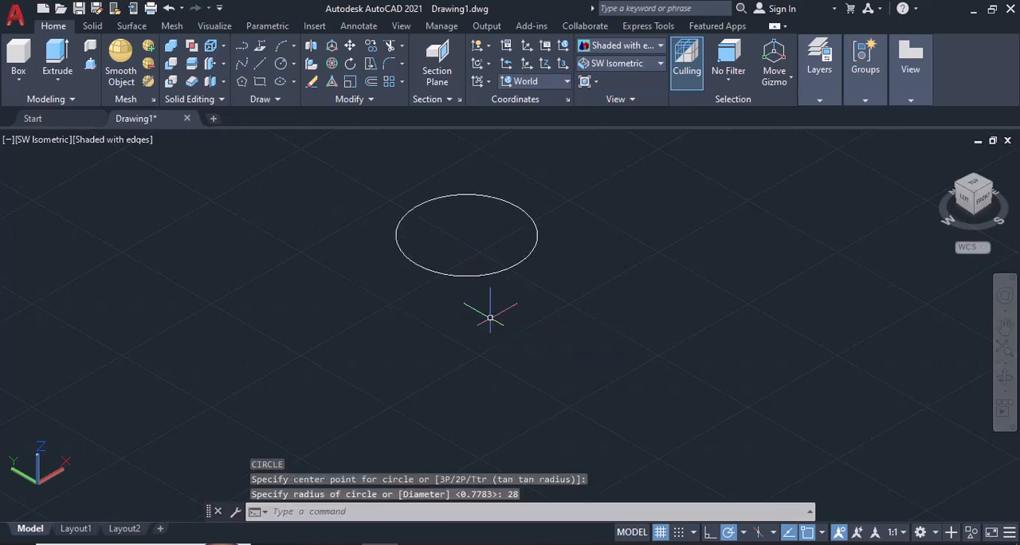
Check the reference drawing and add a concentric circle with a radius of 18 inside the large circle.
scroll(455, 193, "up", 3)
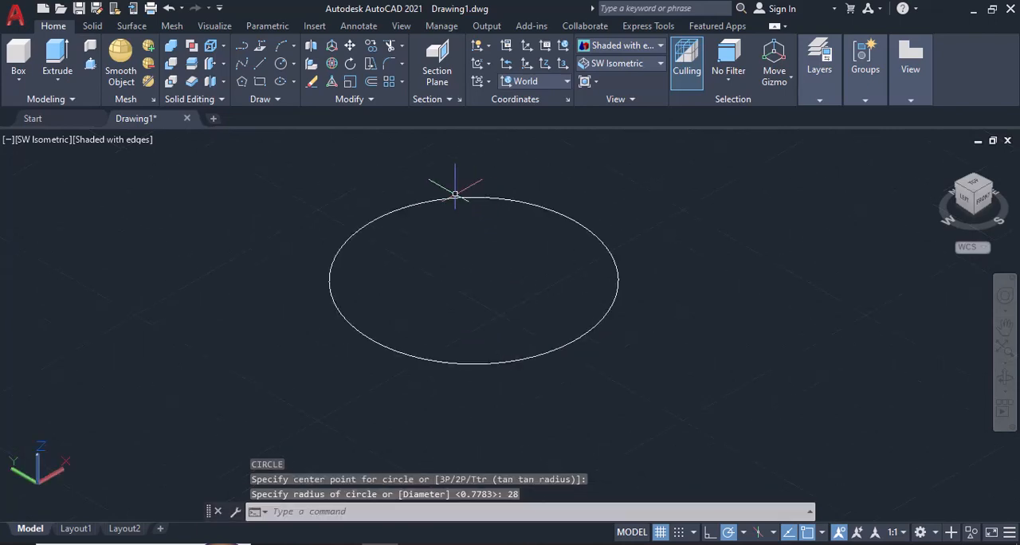
key("alt+Tab")
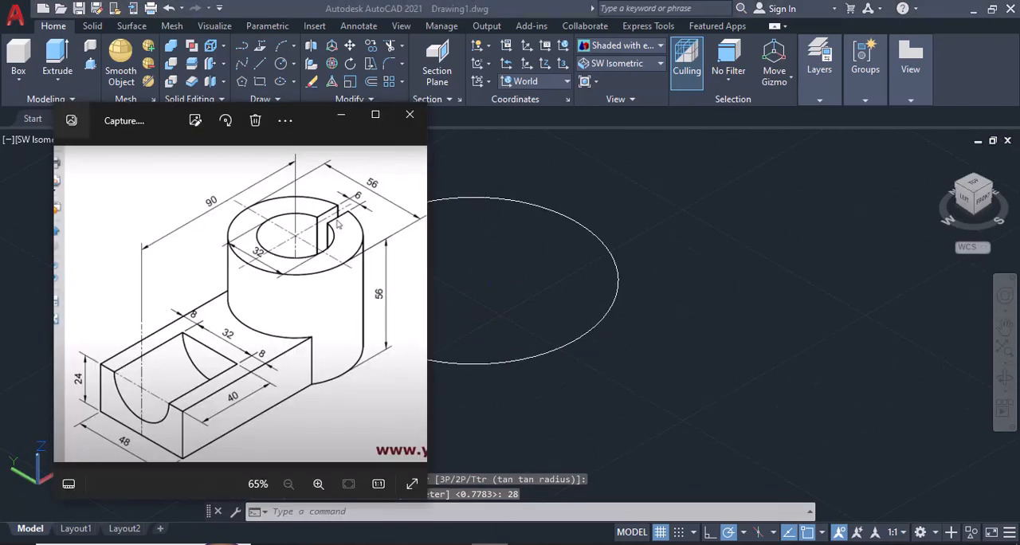
key("alt+Tab")
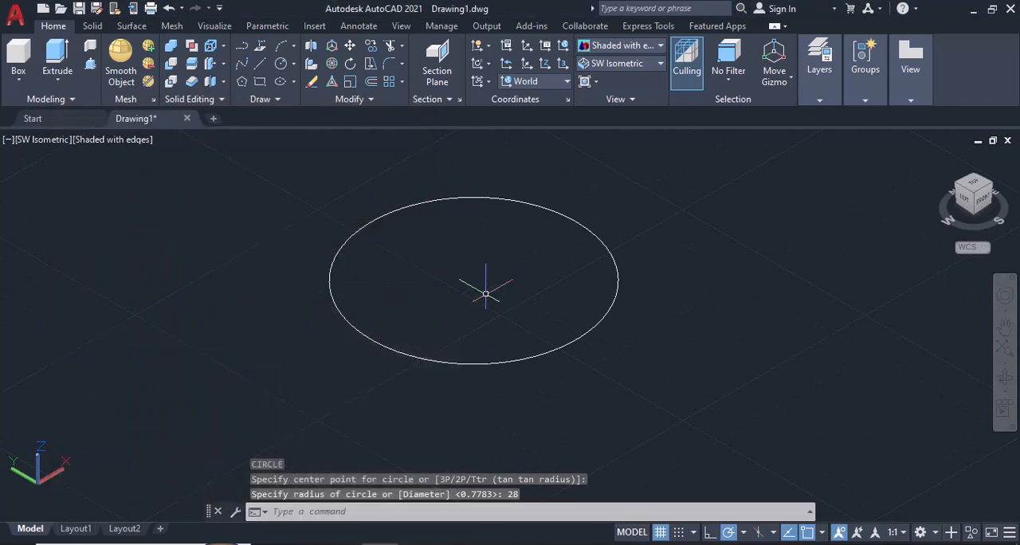
key("Return")
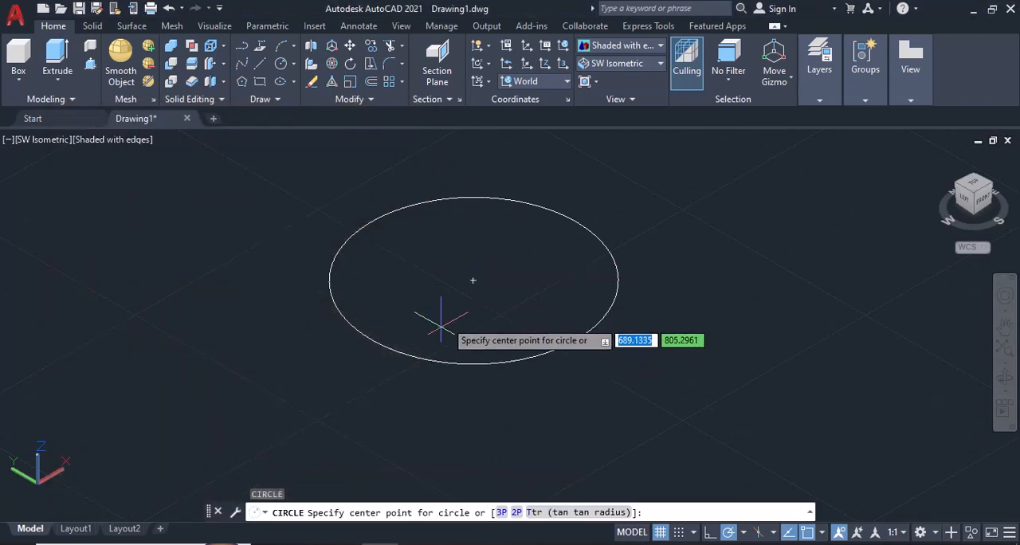
left_click(475, 279)
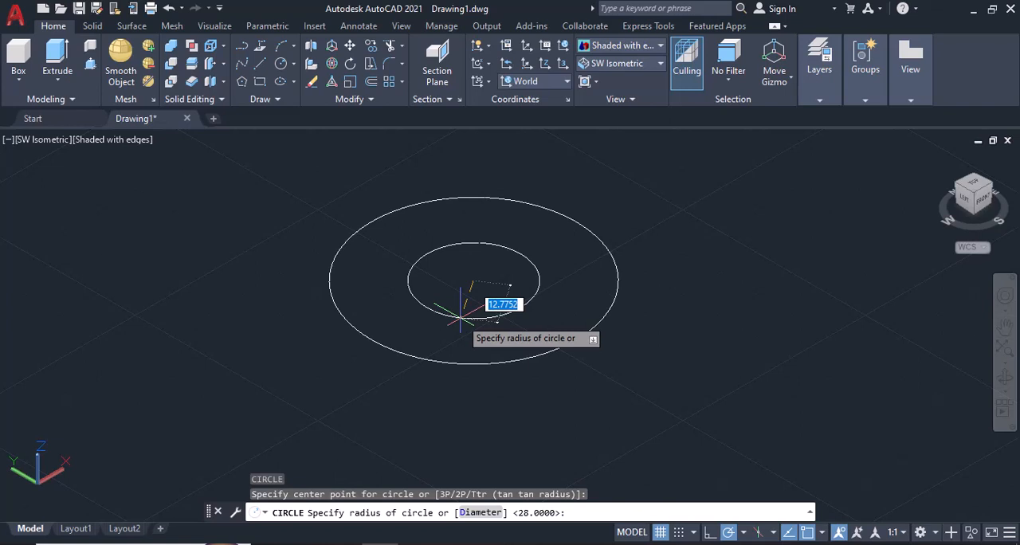
type("18")
key("Return")
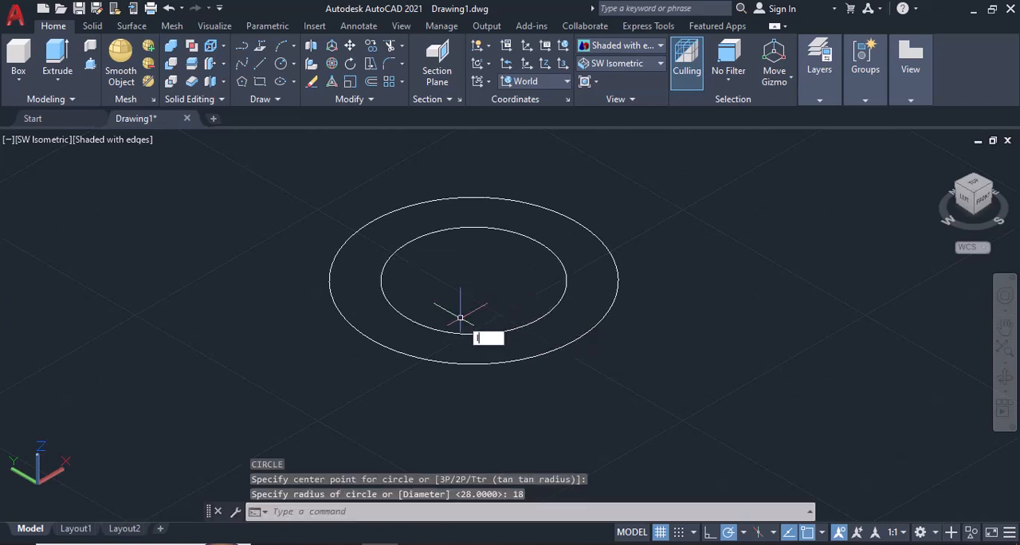
Draw a line from the circles' shared centre along the positive X direction, ending beyond the outer circle.
type("l")
key("Return")
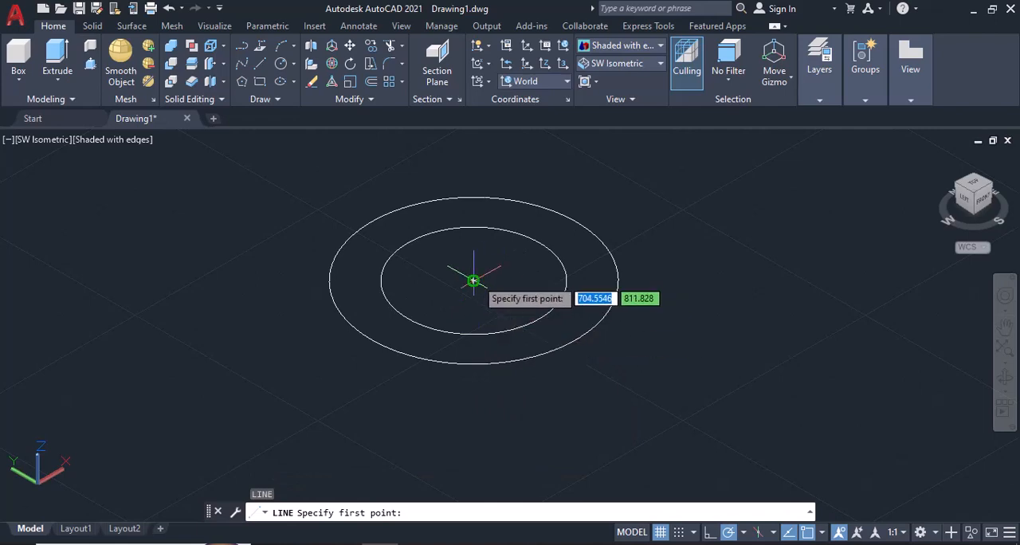
left_click(474, 281)
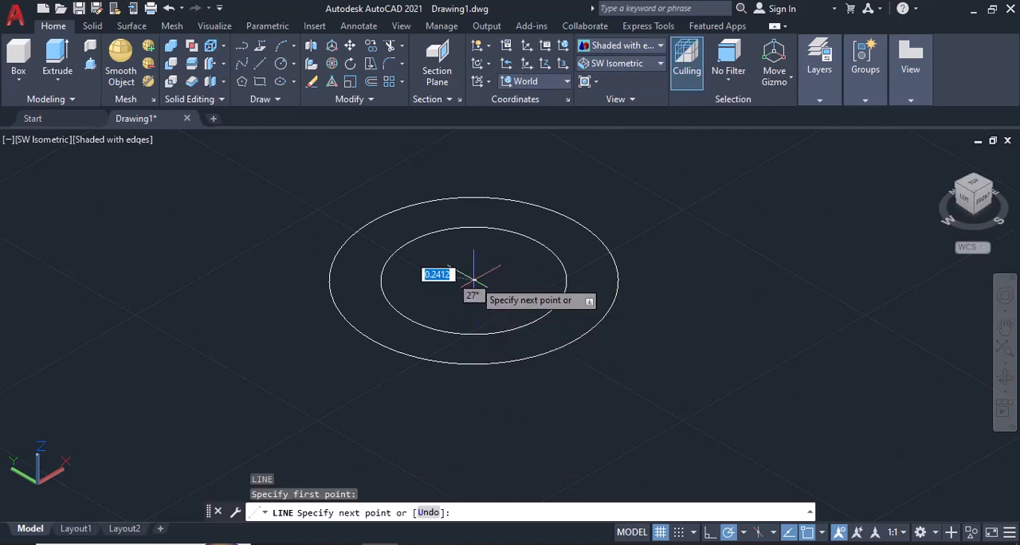
left_click(611, 200)
key("Return")
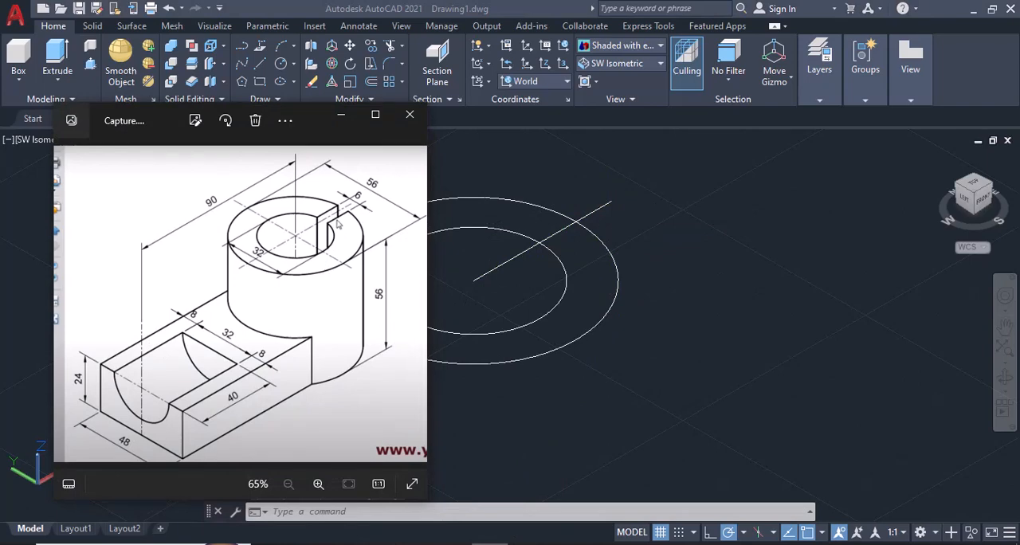
Offset the centre line by 3 to both sides to outline the slot.
scroll(538, 232, "up", 1)
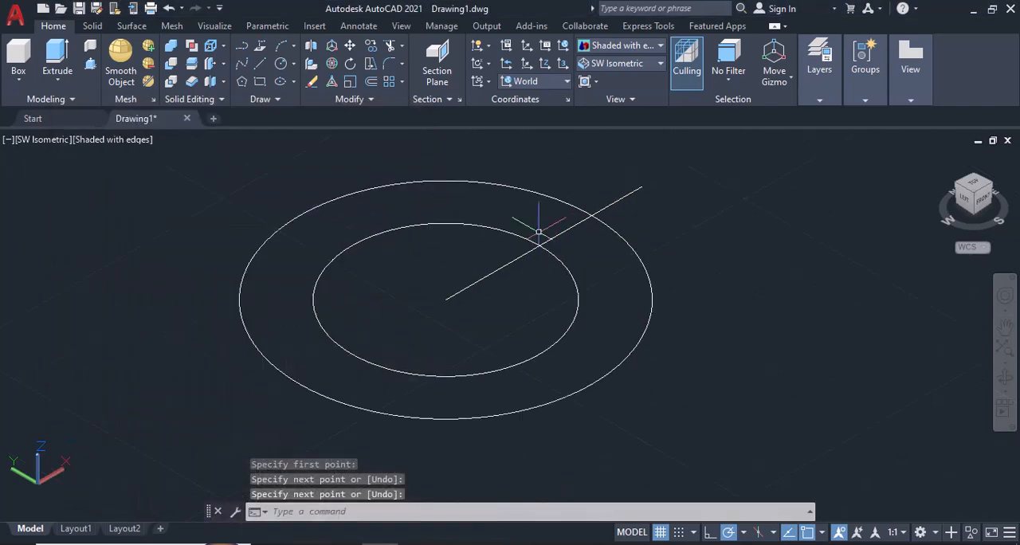
type("o")
key("Return")
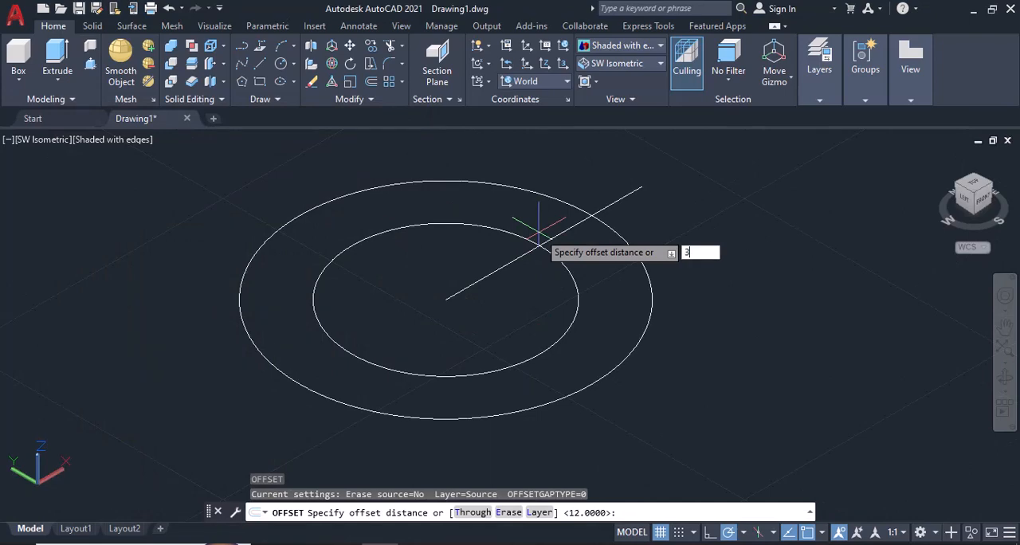
type("3")
key("Return")
left_click(567, 231)
left_click(579, 252)
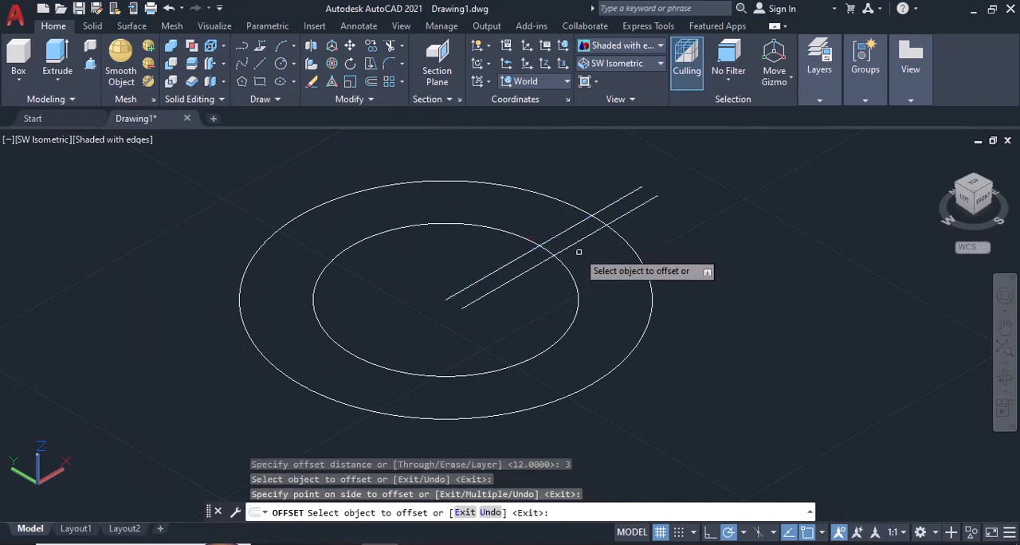
left_click(569, 230)
left_click(556, 220)
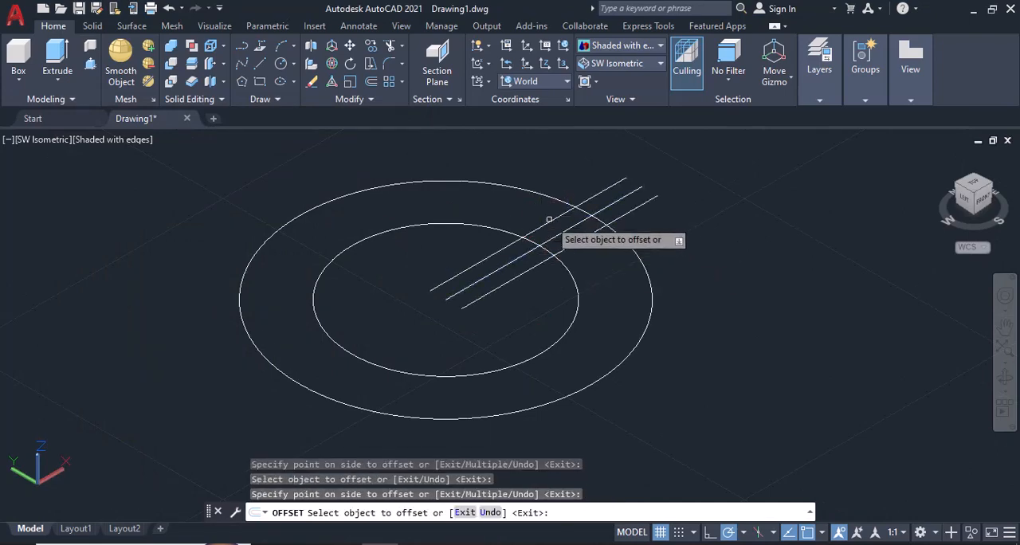
scroll(550, 218, "up", 2)
key("Escape")
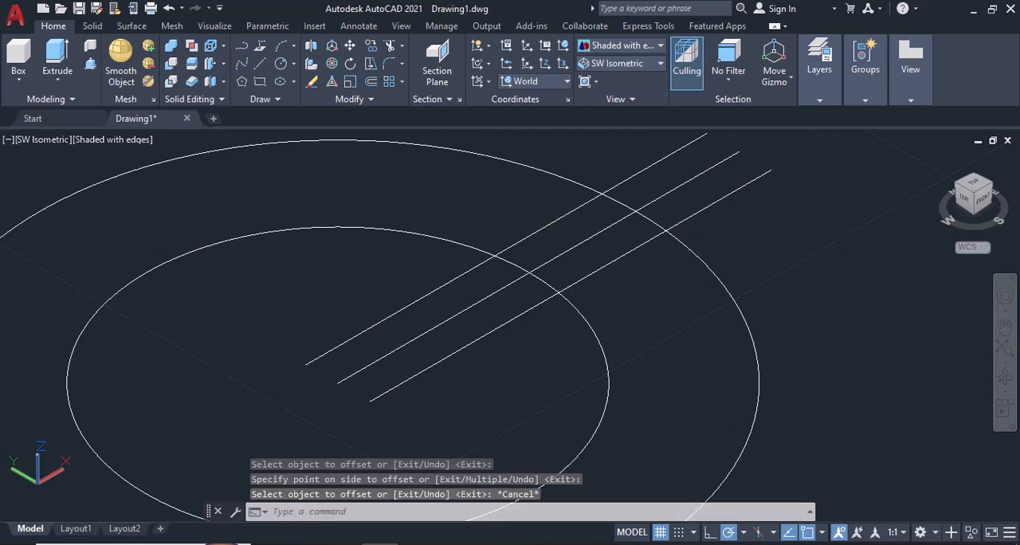
Regenerate the drawing display with REGEN.
type("re")
key("Return")
key("Return")
Trim away the parts of the outer and inner circles that lie between the two offset lines.
key("Return")
key("Return")
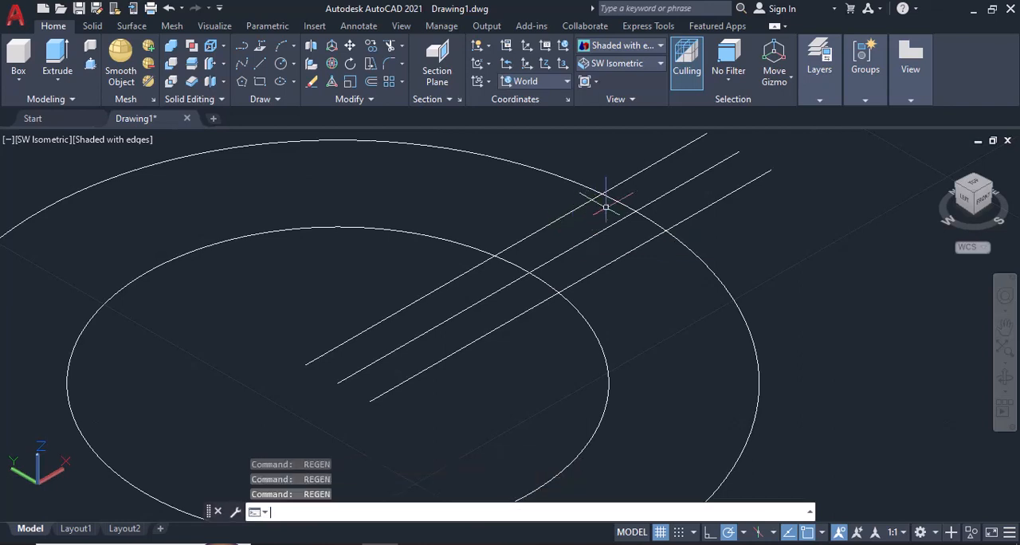
type("tr")
key("Return")
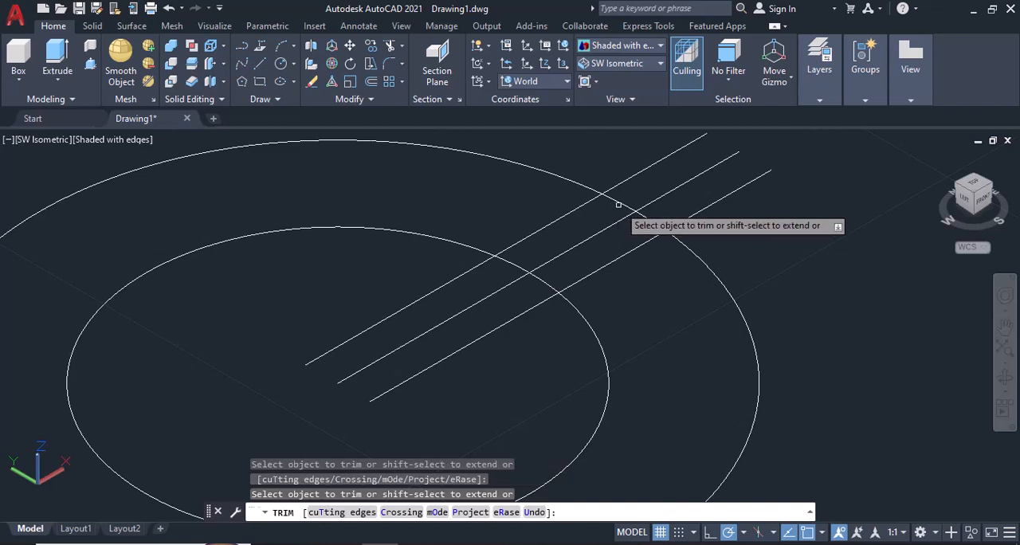
left_click(657, 223)
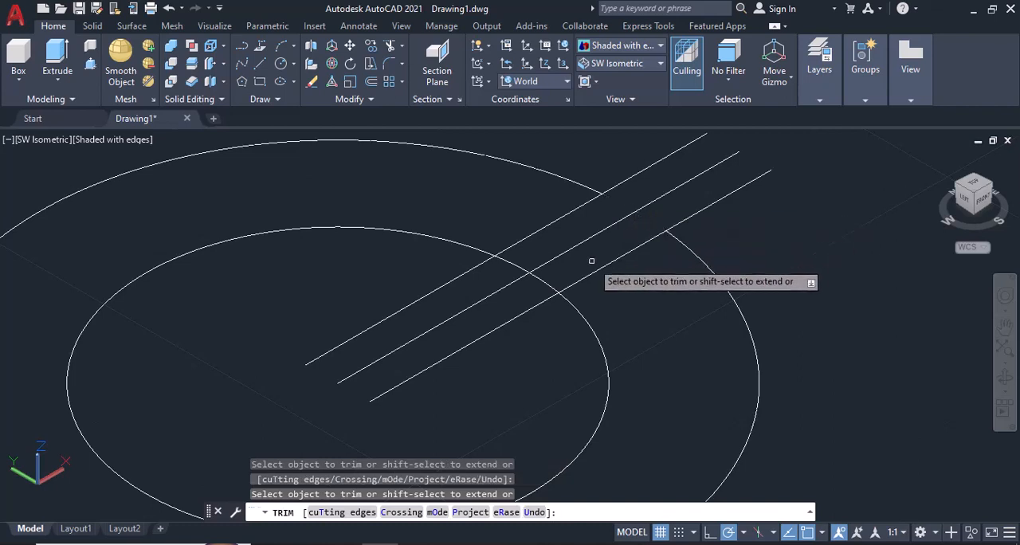
left_click(512, 264)
key("Escape")
key("Escape")
key("Escape")
left_click(484, 373)
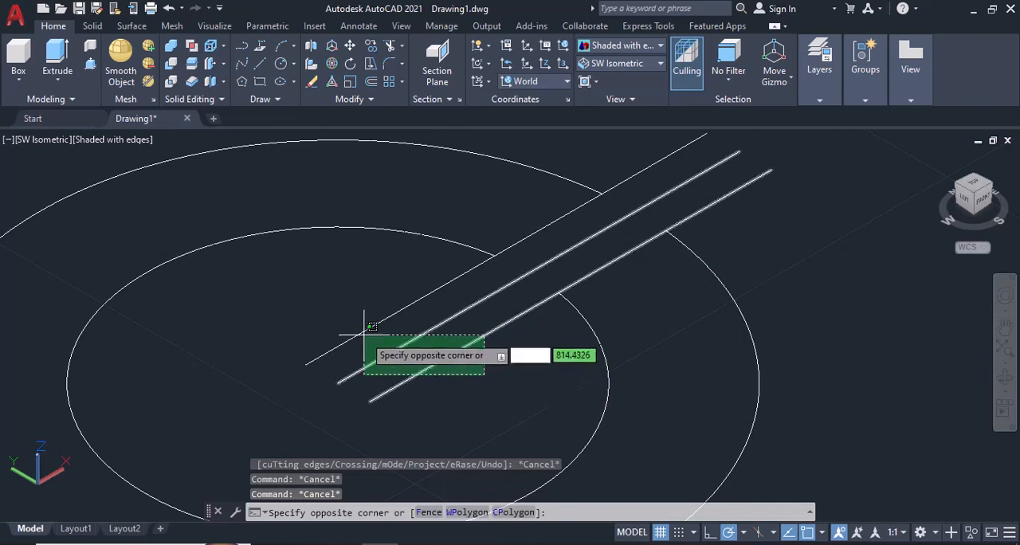
left_click(359, 320)
key("Delete")
type("e")
key("Return")
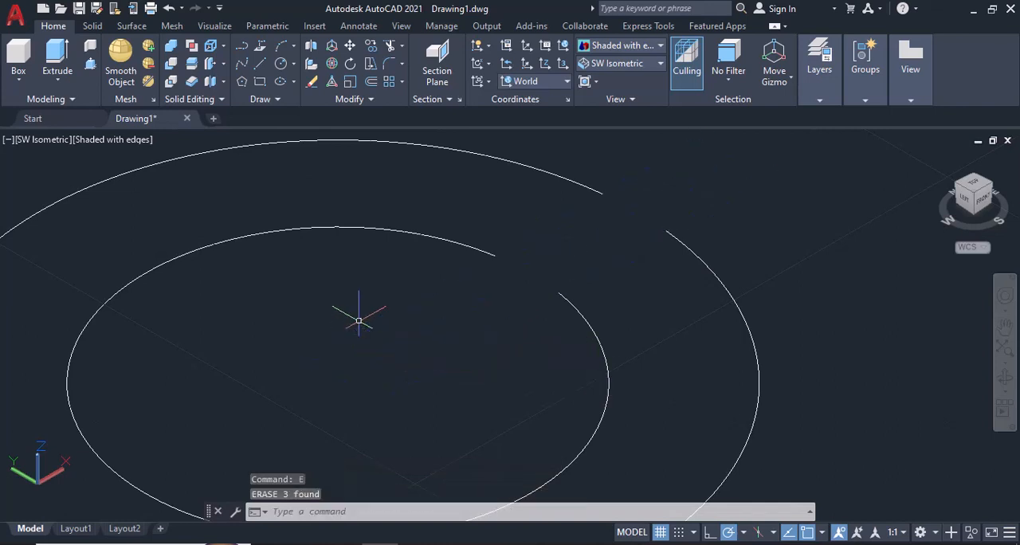
key("ctrl+z")
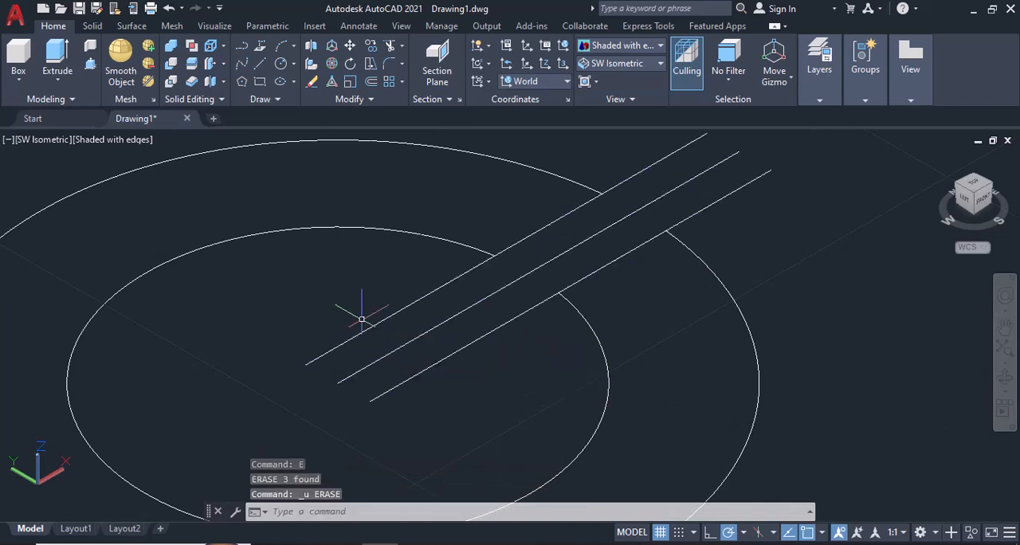
Trim both offset lines inside the inner circle and beyond the outer circle, keeping only the slot edges.
type("tr")
key("Return")
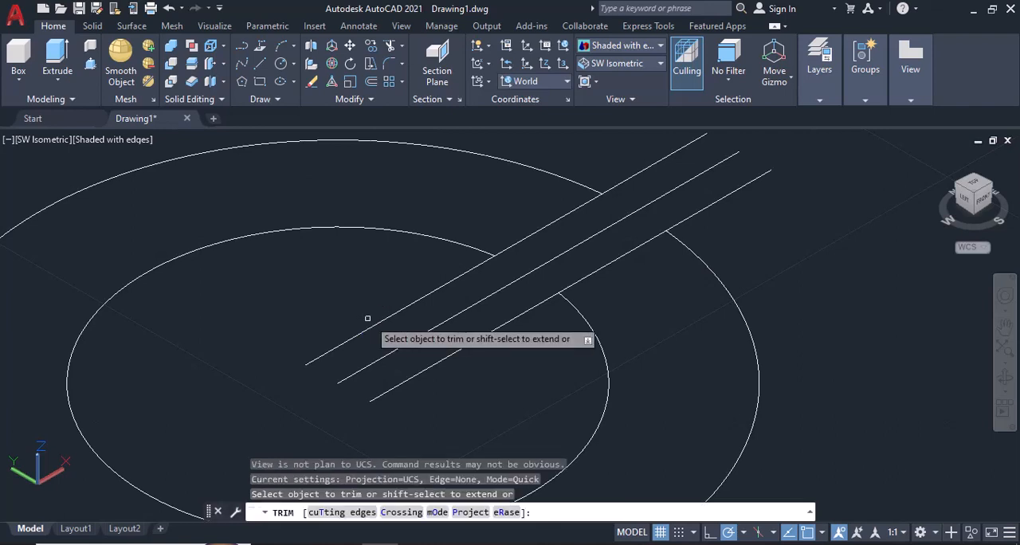
left_click(426, 297)
left_click(515, 317)
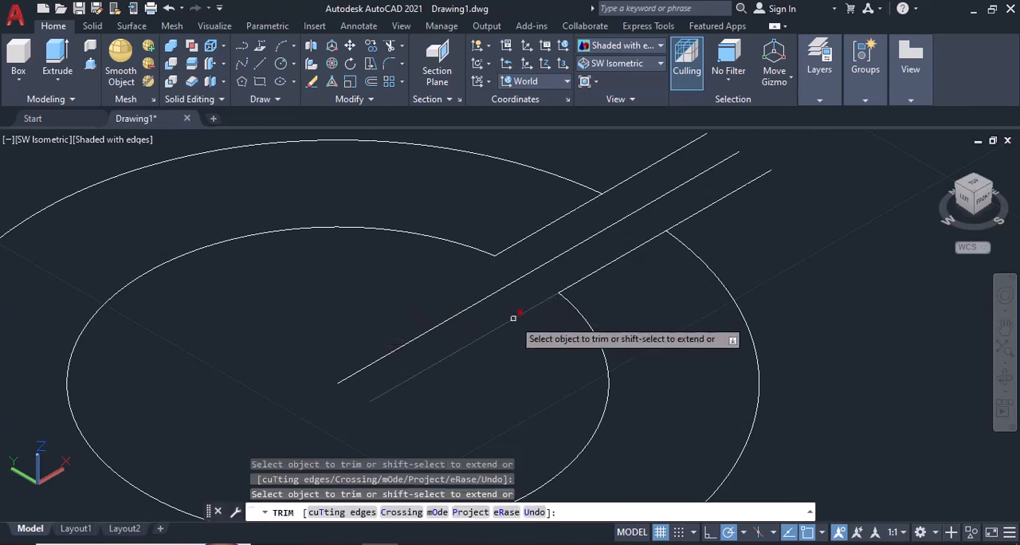
left_click(700, 214)
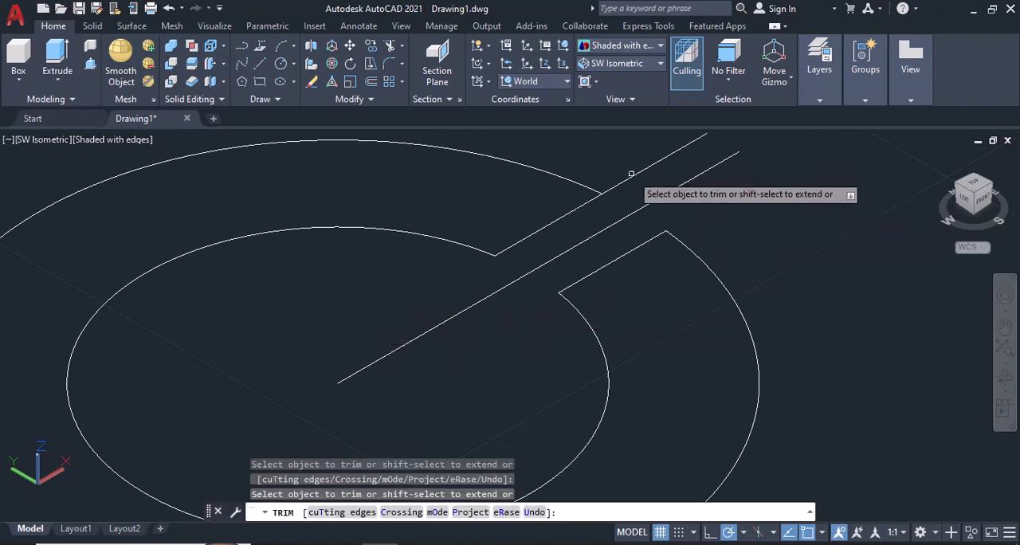
left_click(629, 179)
key("Escape")
key("Escape")
Erase the remaining centre line running through the slot.
left_click(520, 283)
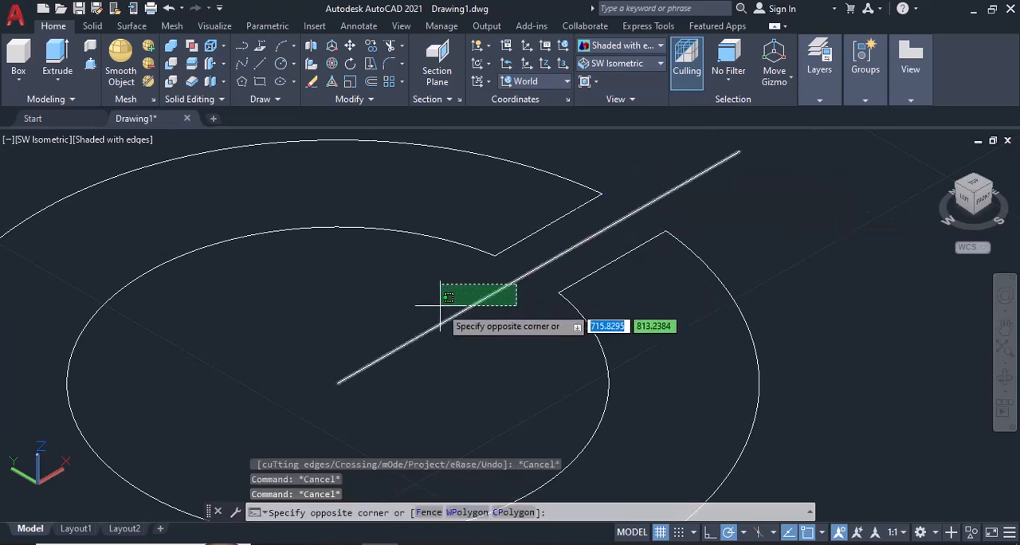
left_click(403, 302)
key("Return")
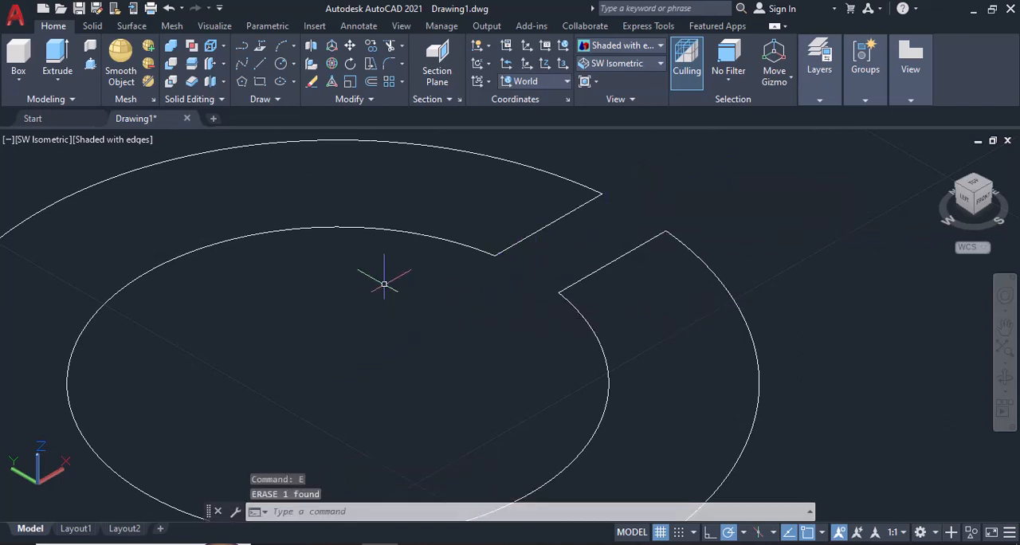
Consult the reference image for the dimensions of the slotted cylinder and its base.
scroll(529, 255, "down", 2)
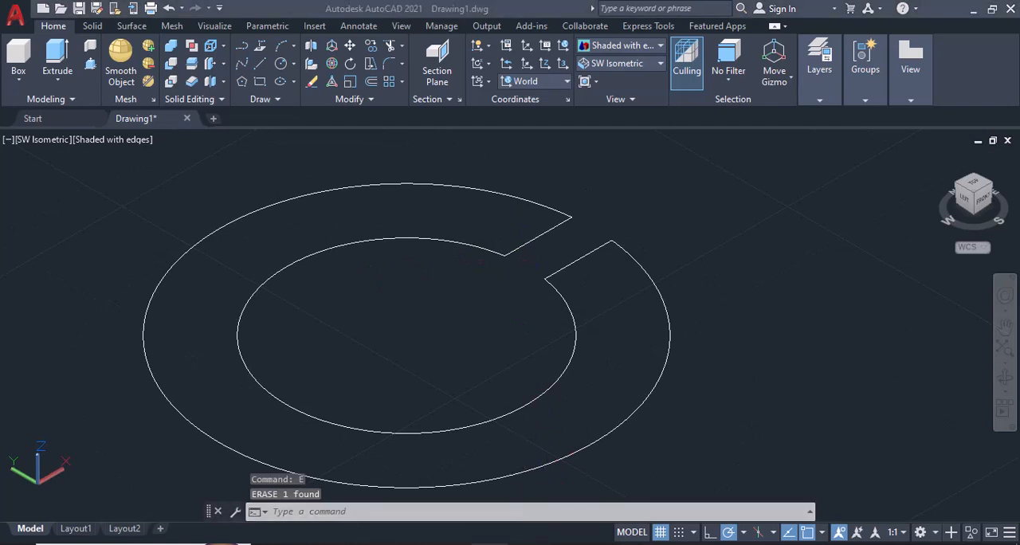
left_click(490, 544)
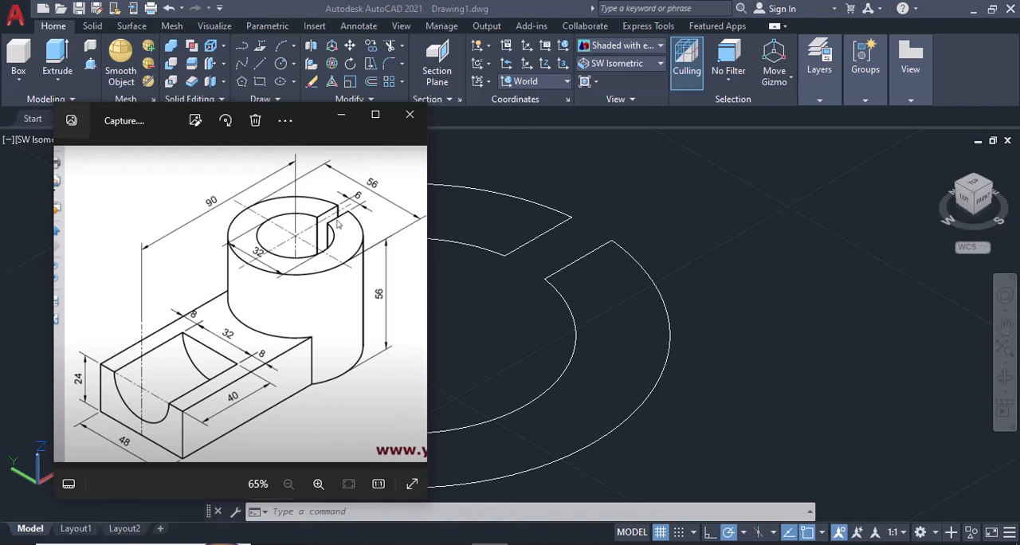
left_click(490, 544)
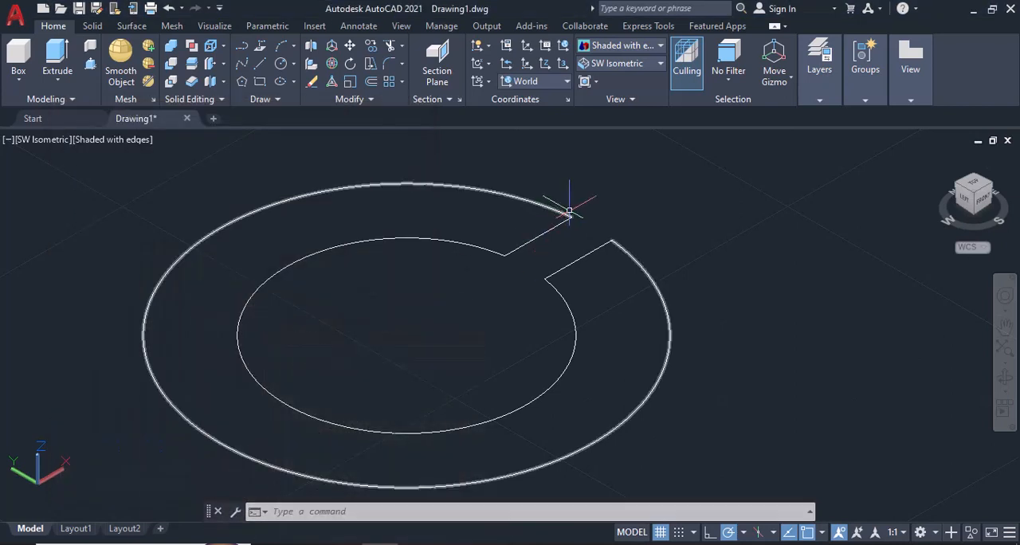
Draw a 90-unit centre line from the ring's centre in the 180° direction, away from the slot.
scroll(572, 216, "down", 1)
scroll(527, 291, "down", 1)
type("l")
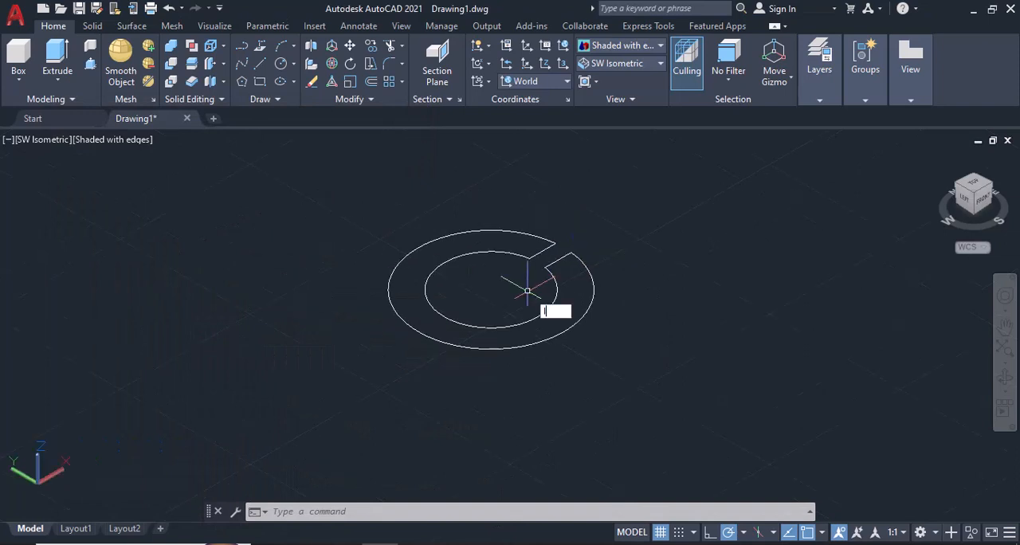
key("Return")
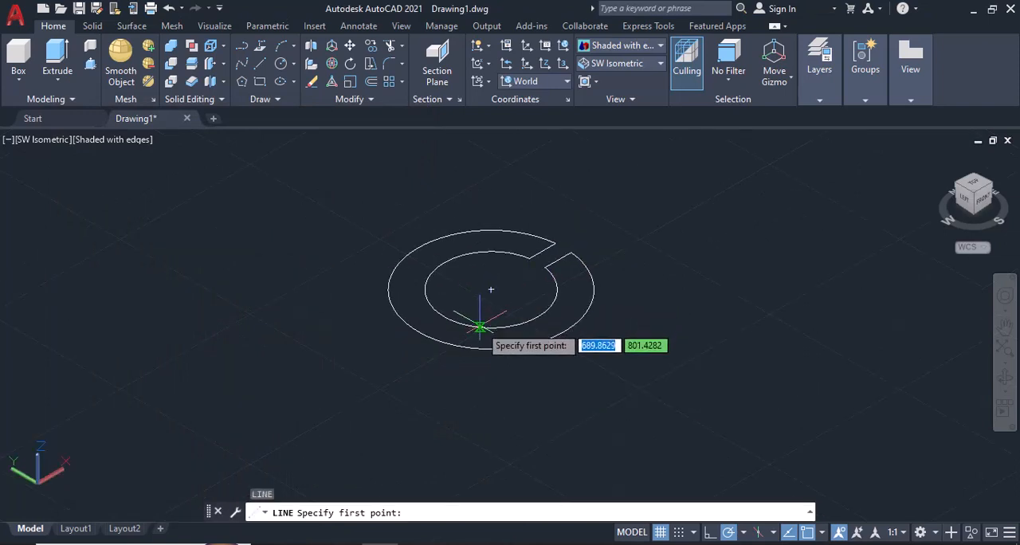
left_click(491, 288)
scroll(483, 324, "down", 1)
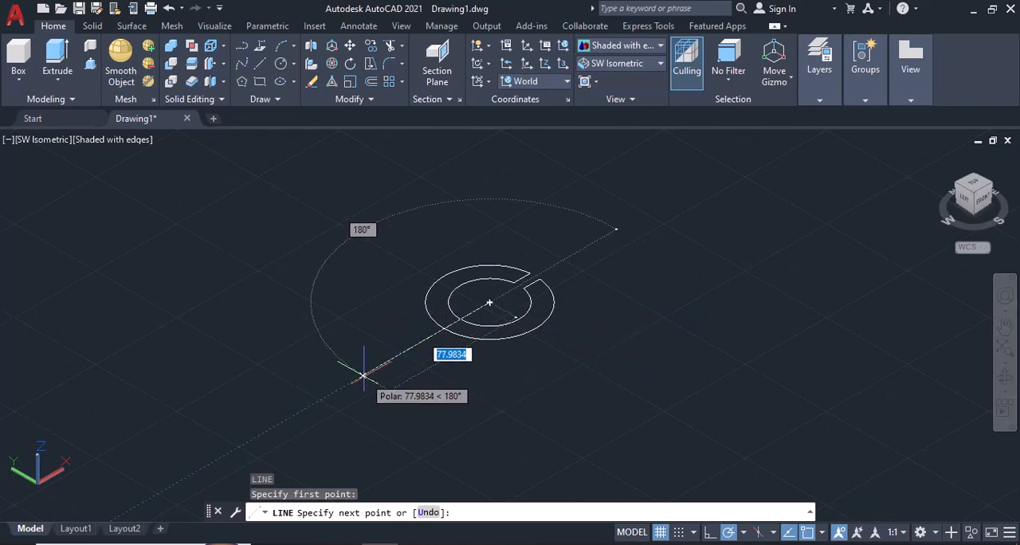
type("9")
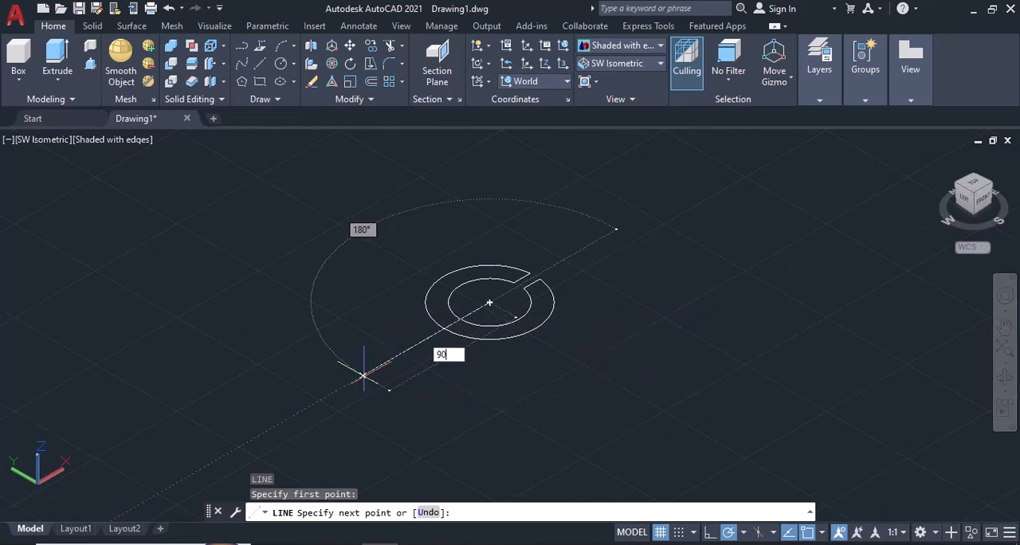
type("0")
key("Return")
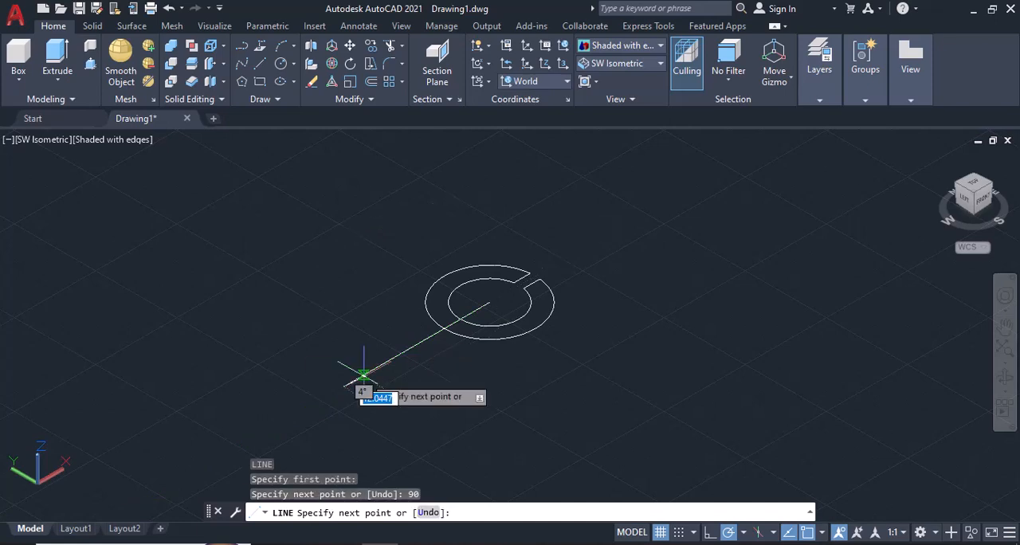
Continue with a 24-unit line at 270° and a parallel side line about 83 units long, ending inside the ring's outer circle.
scroll(308, 417, "up", 3)
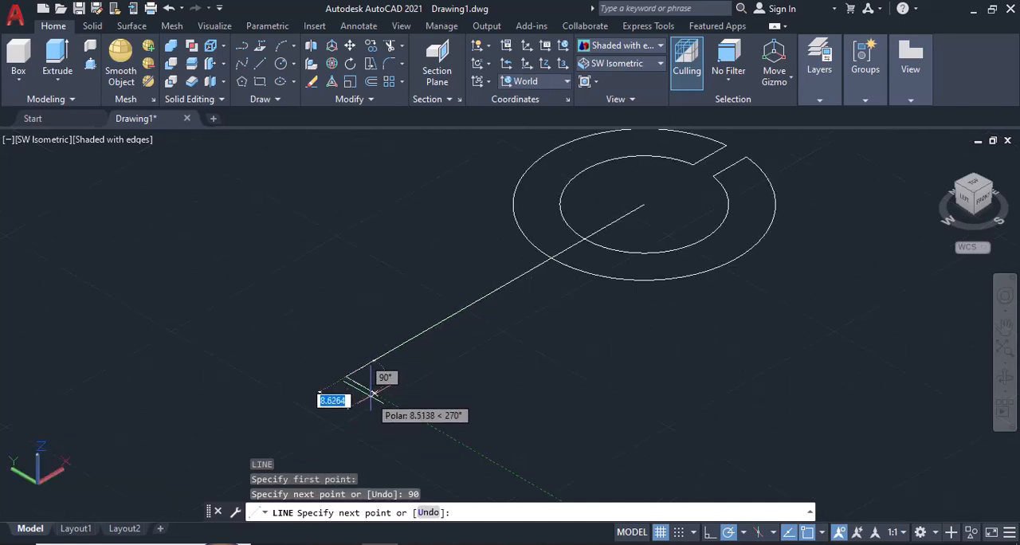
type("2")
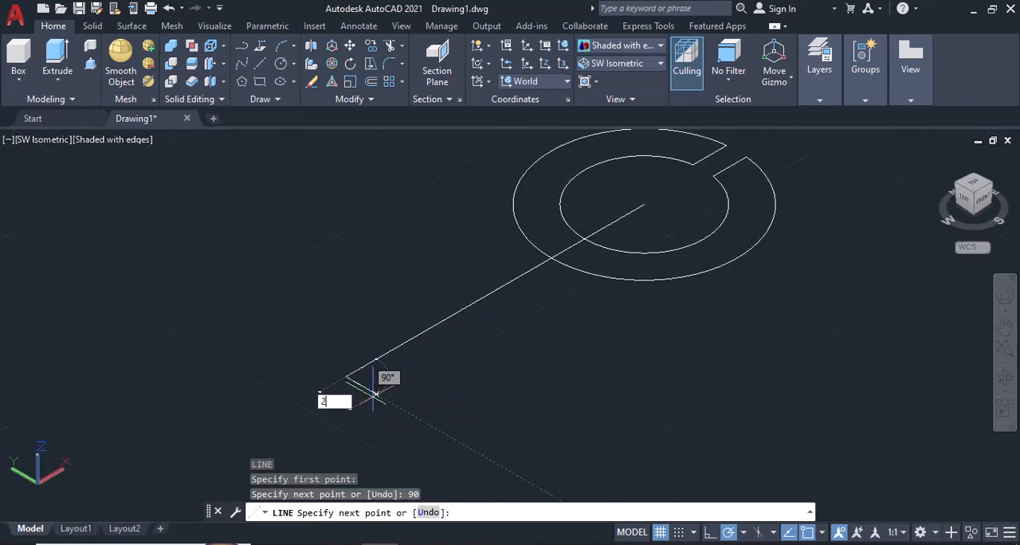
type("4")
key("Return")
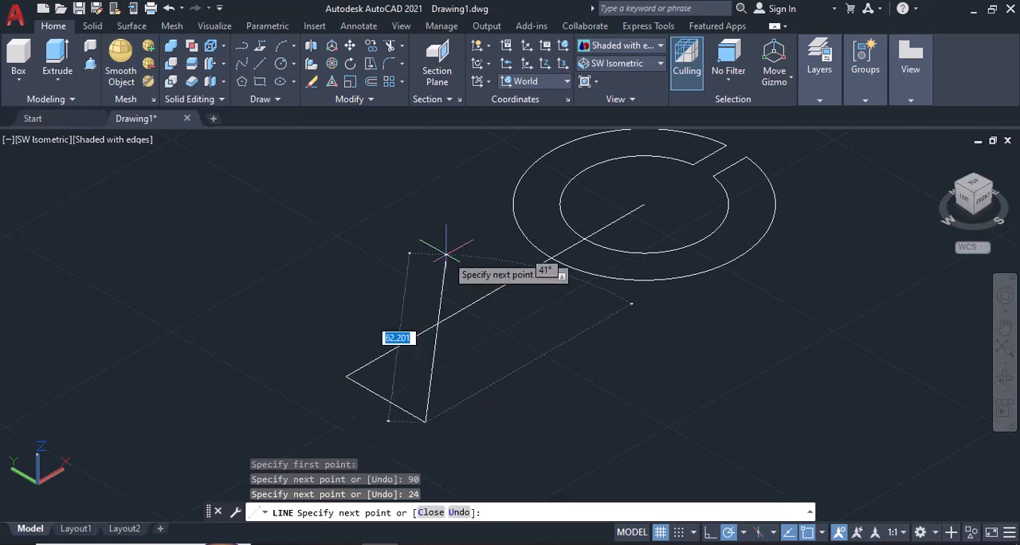
left_click(702, 262)
key("Escape")
left_click(581, 335)
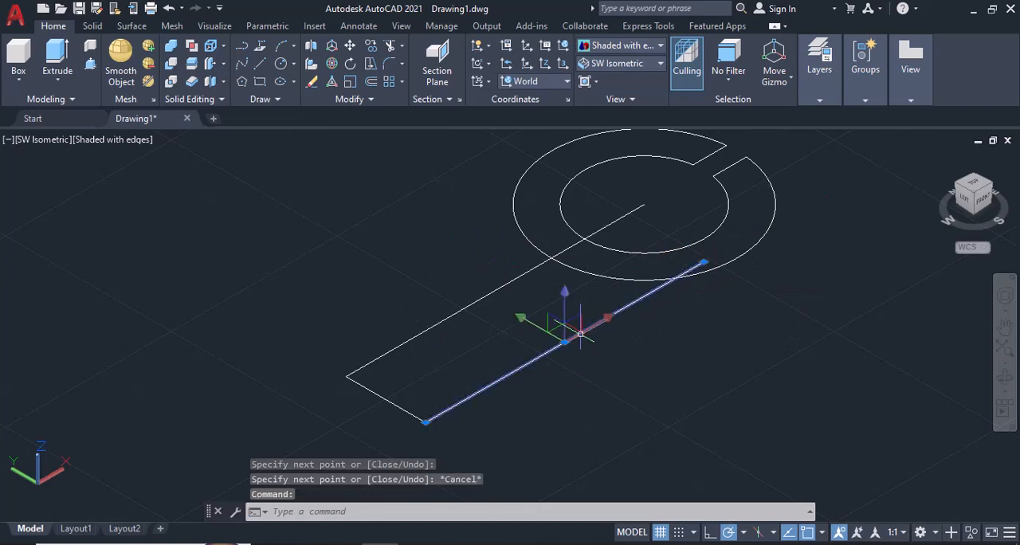
type("mi")
key("Return")
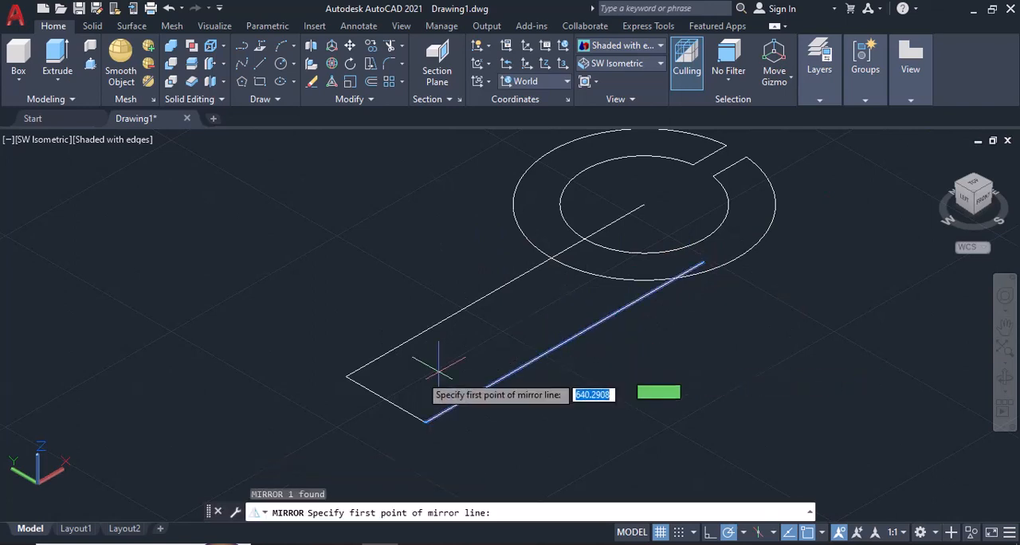
left_click(347, 377)
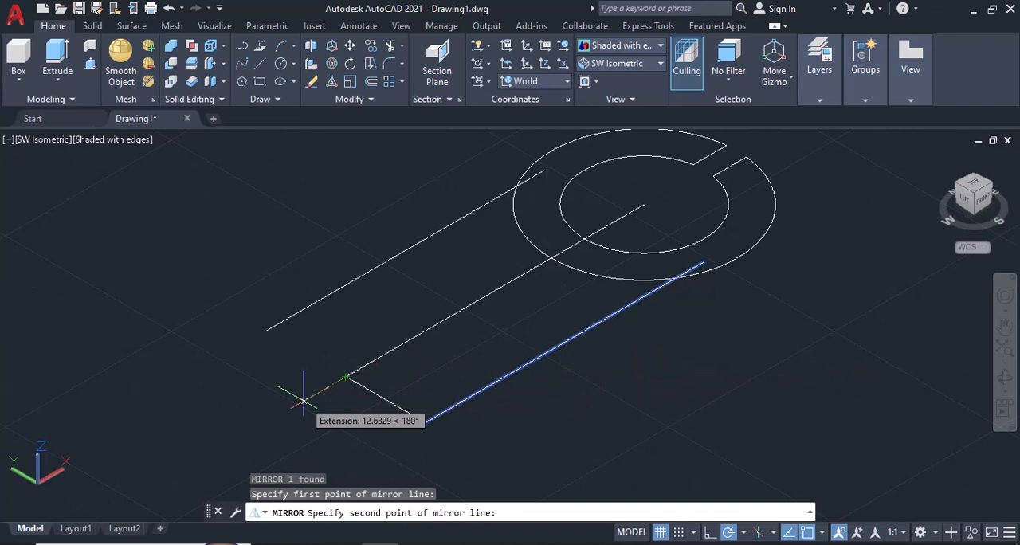
key("Escape")
key("Escape")
Mirror the side line and the 24-unit end line about the base's centre line, keeping the source lines.
left_click(422, 417)
left_click(430, 381)
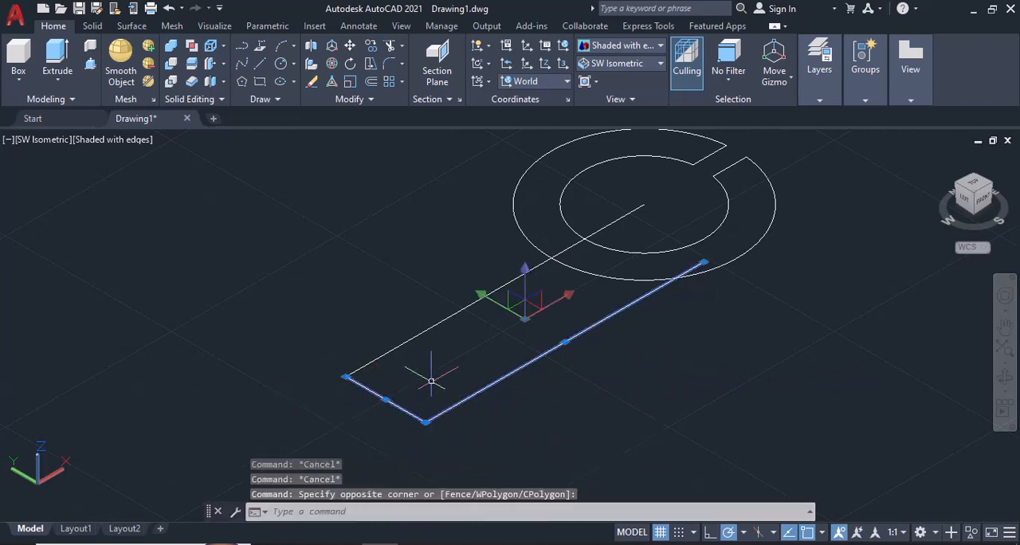
type("mi")
key("Return")
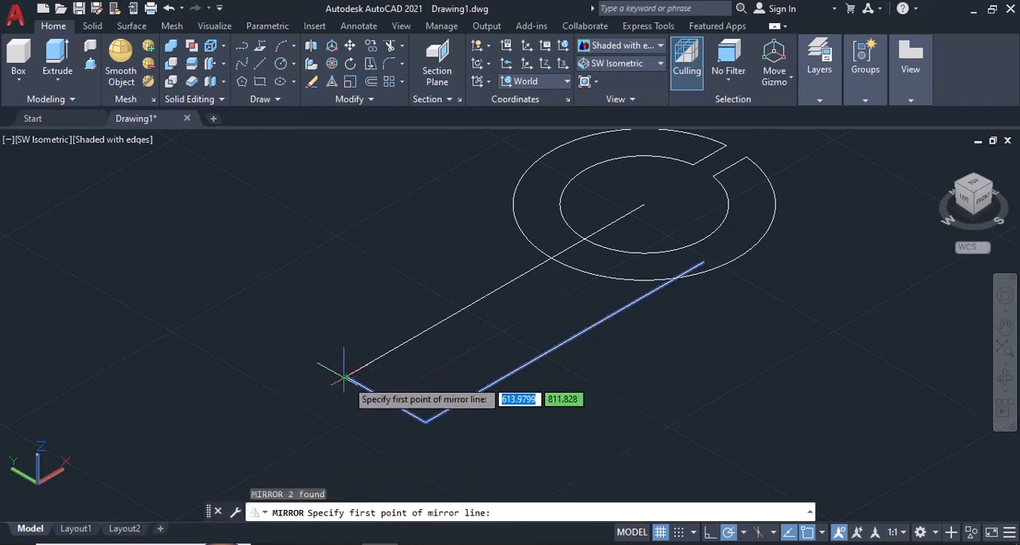
left_click(345, 376)
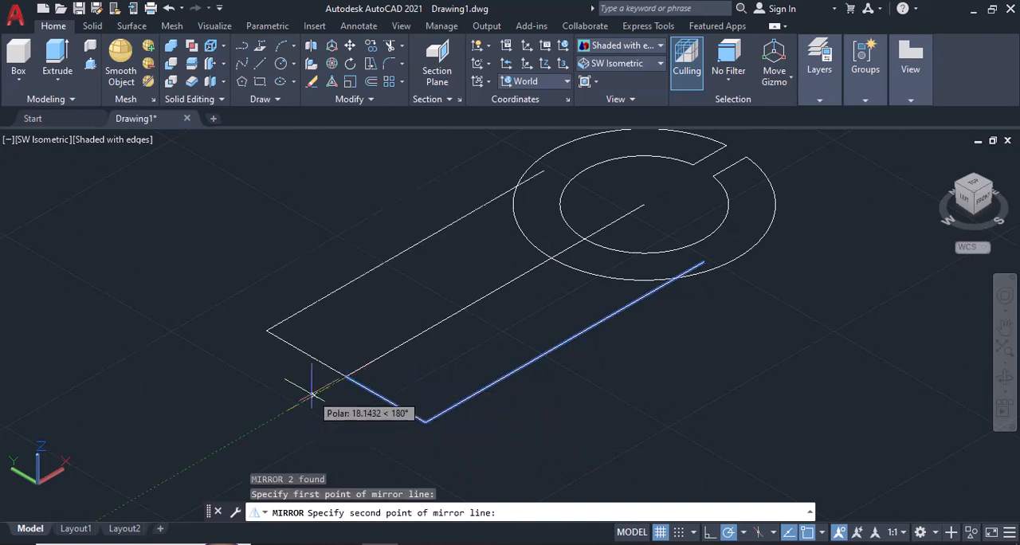
left_click(274, 417)
key("Return")
Erase the 90-unit centre line between the two base side lines.
left_click(422, 332)
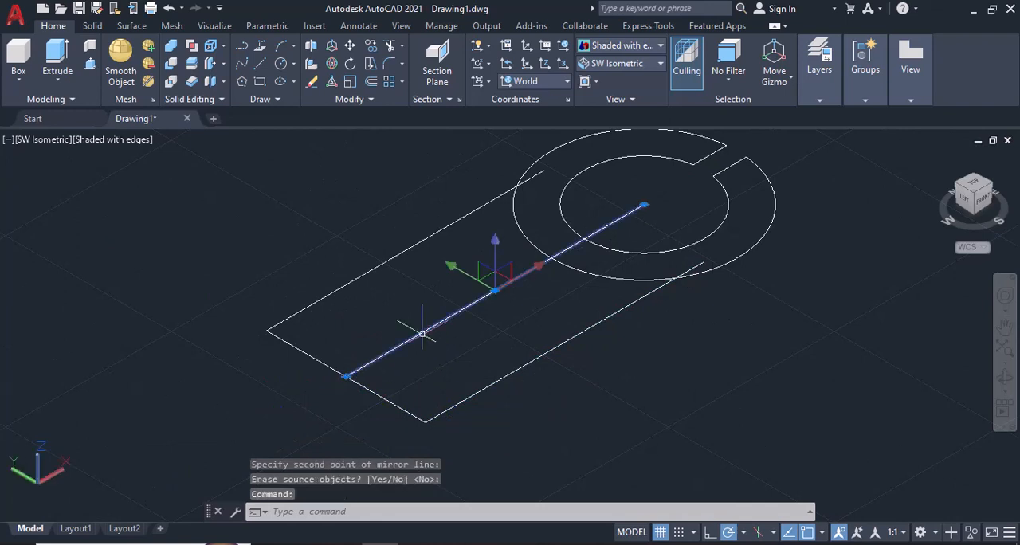
type("e")
key("Return")
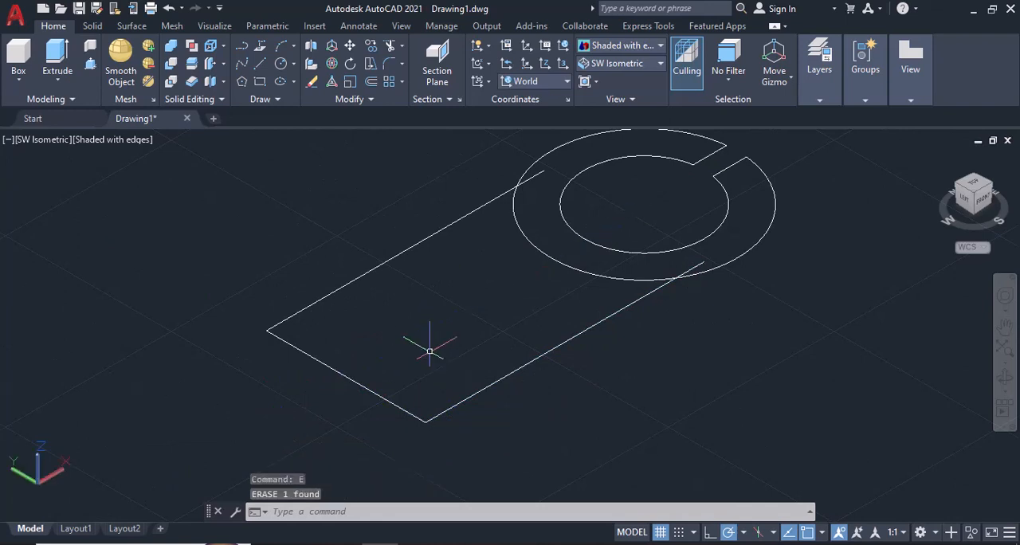
Trim the ends of both base side lines that extend inside the ring's outer circle.
type("tr")
key("Return")
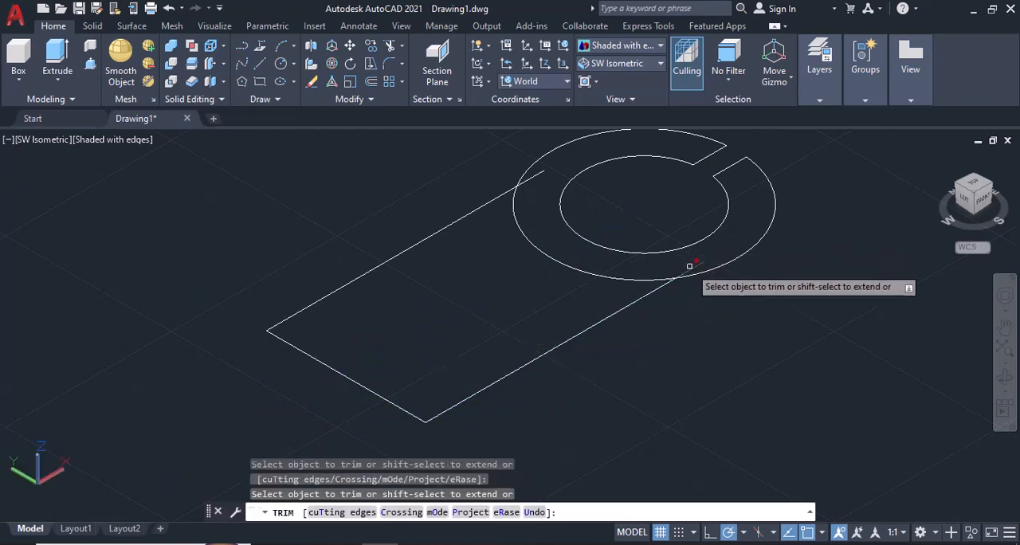
left_click(690, 265)
left_click(539, 175)
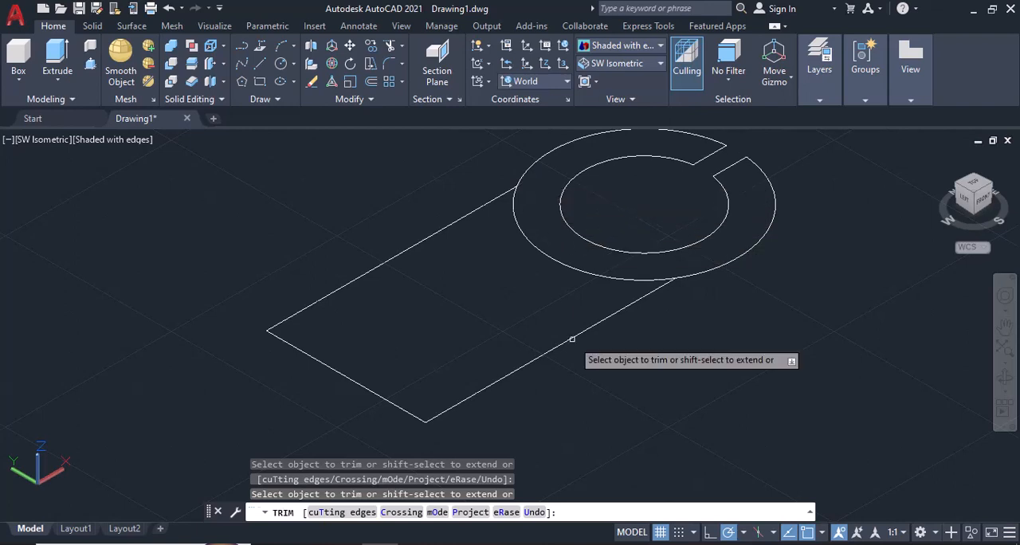
key("Escape")
Join the two side lines and the two end segments of the base outline into one polyline.
left_click(465, 337)
left_click(258, 419)
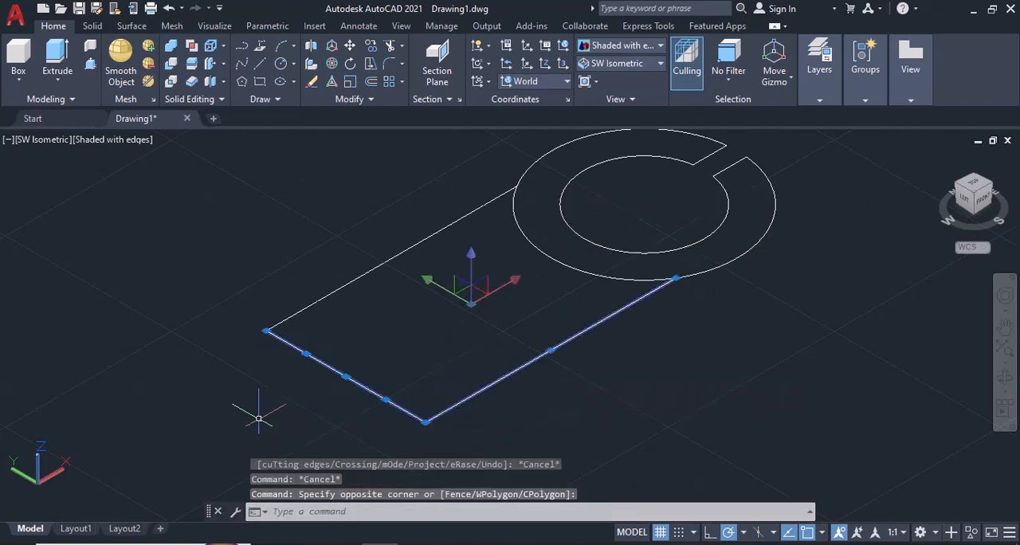
left_click(358, 303)
left_click(276, 346)
left_click(526, 395)
left_click(388, 420)
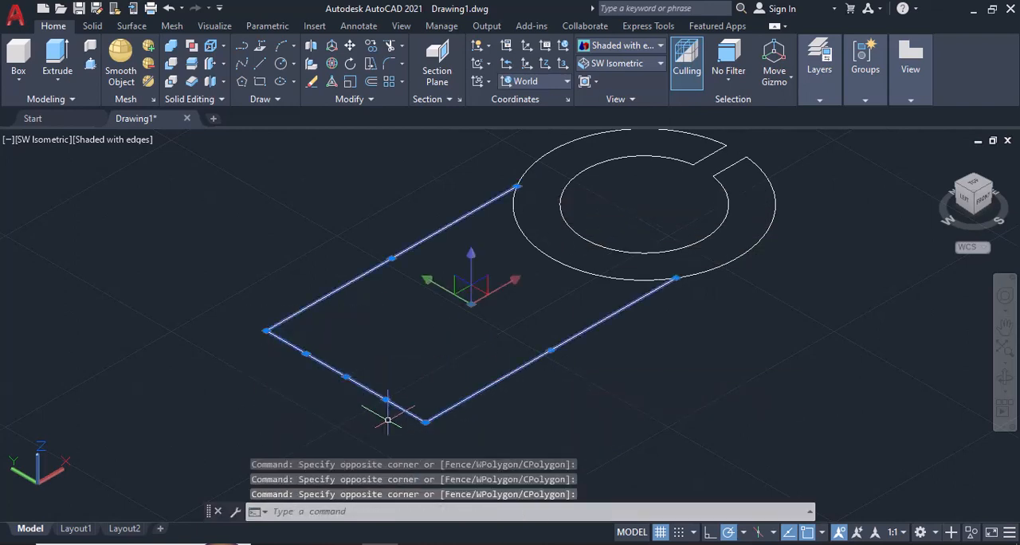
type("j")
key("Return")
Presspull the slotted ring area upward to a height of 56, checking the reference image for the dimension.
scroll(308, 371, "down", 2)
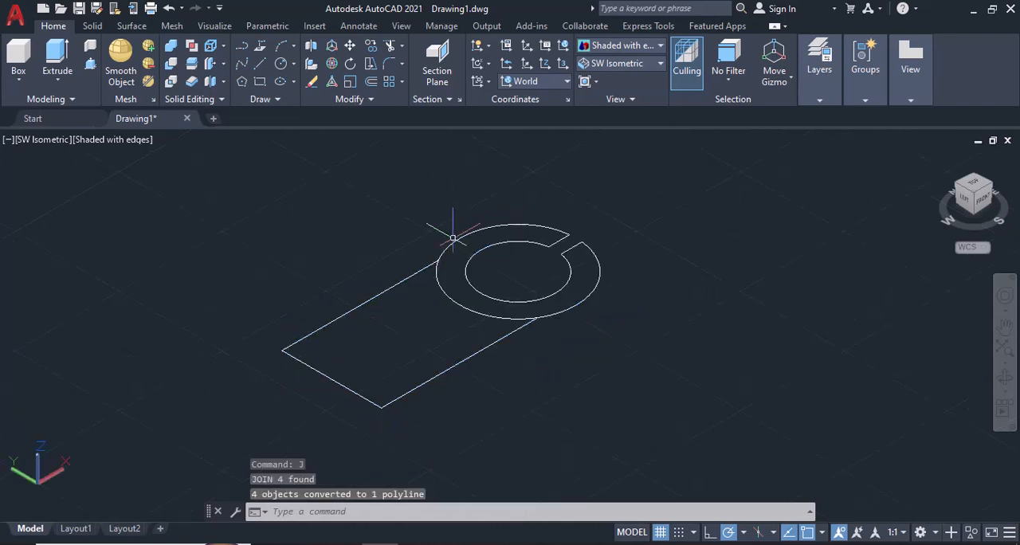
scroll(514, 196, "up", 2)
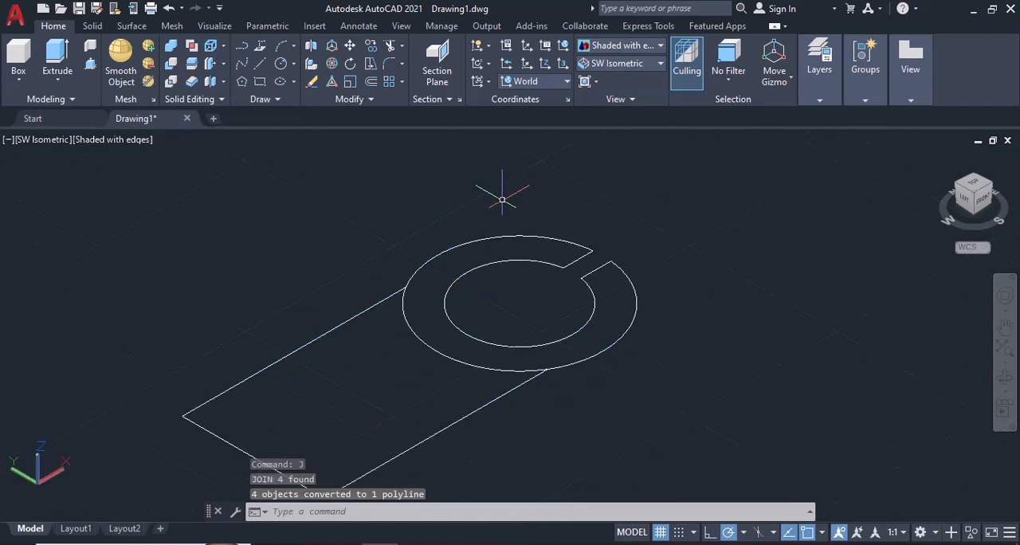
left_click(90, 48)
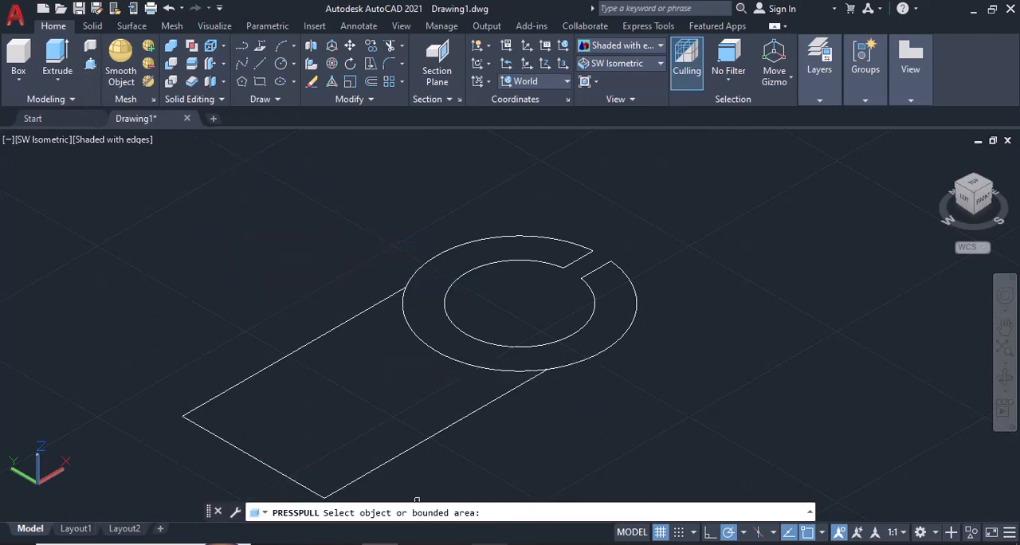
key("alt+Tab")
key("alt+Tab")
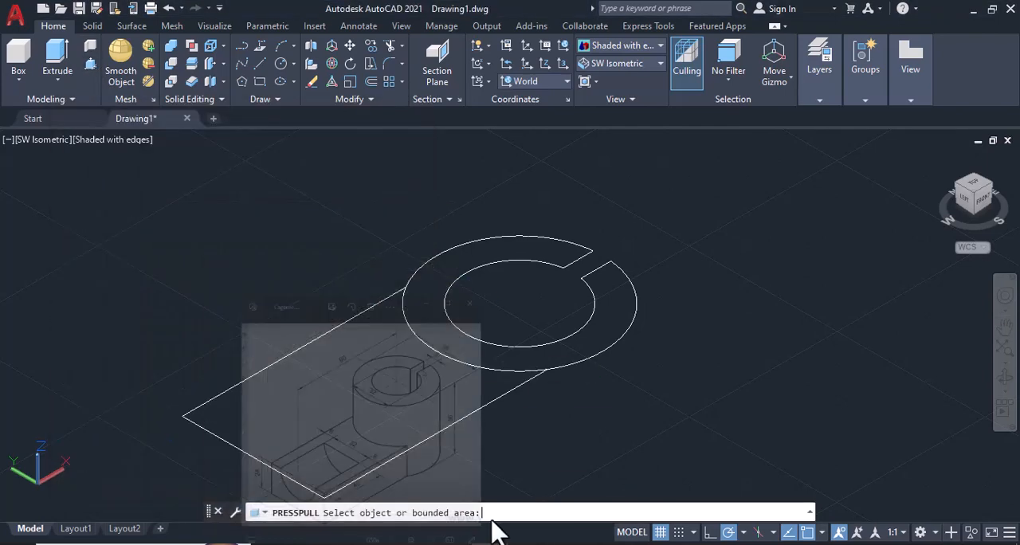
left_click(493, 348)
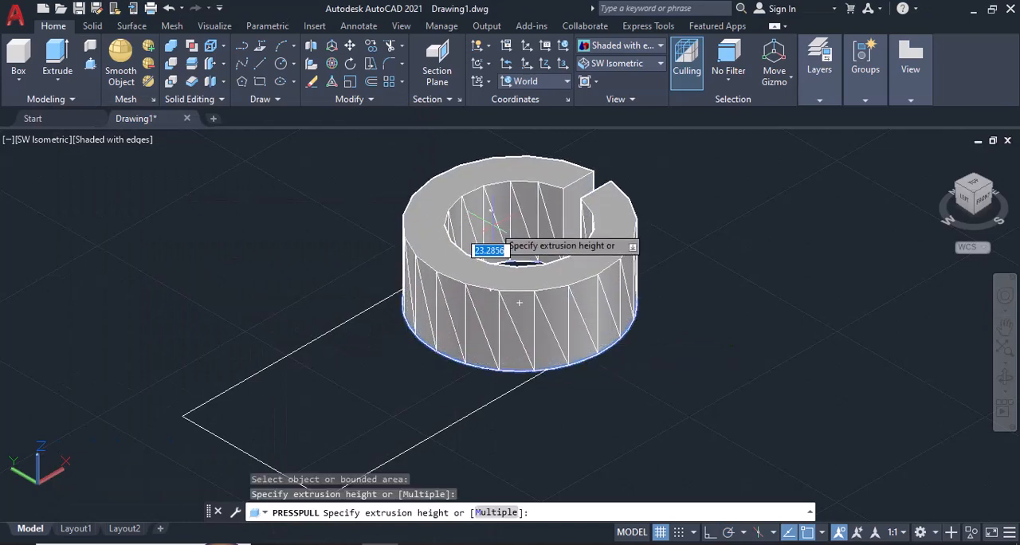
key("BackSpace")
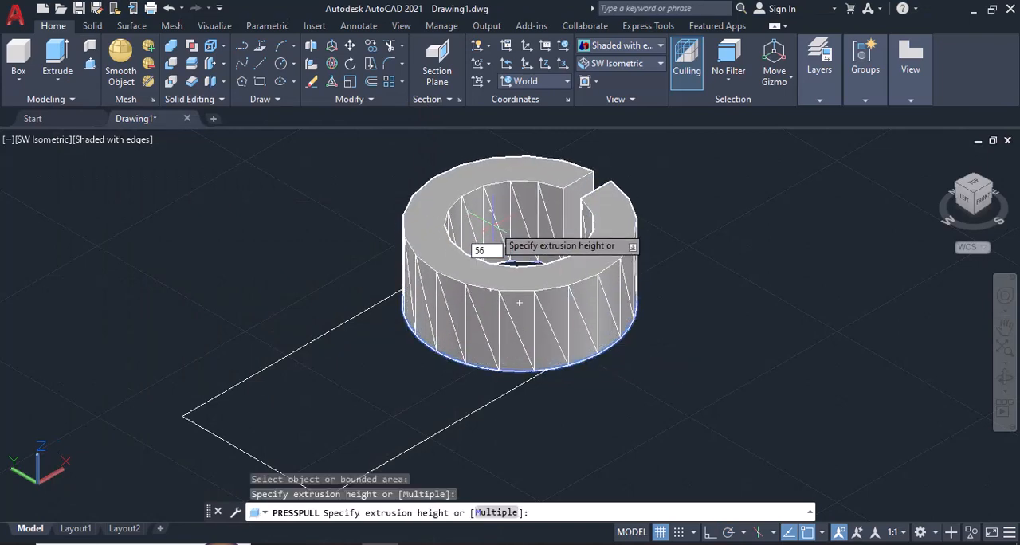
type("56")
key("Return")
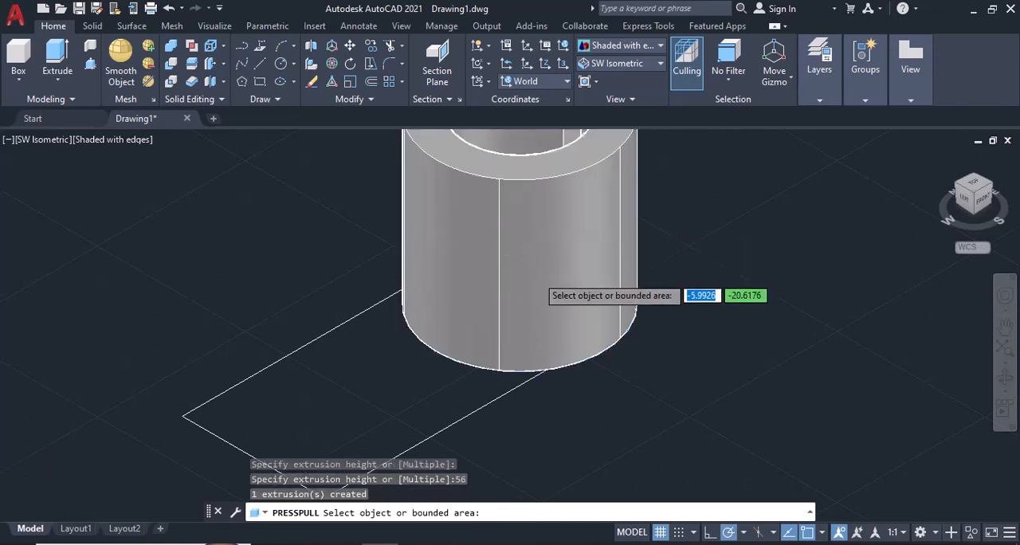
Presspull the area between the base outline and the cylinder upward to a height of 24, as dimensioned in the reference image.
scroll(624, 263, "down", 3)
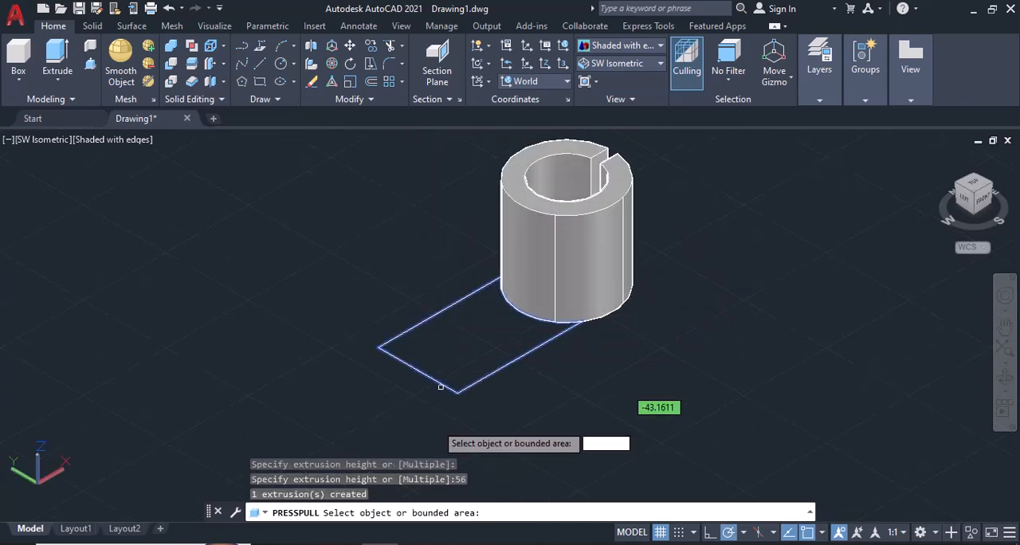
left_click(490, 544)
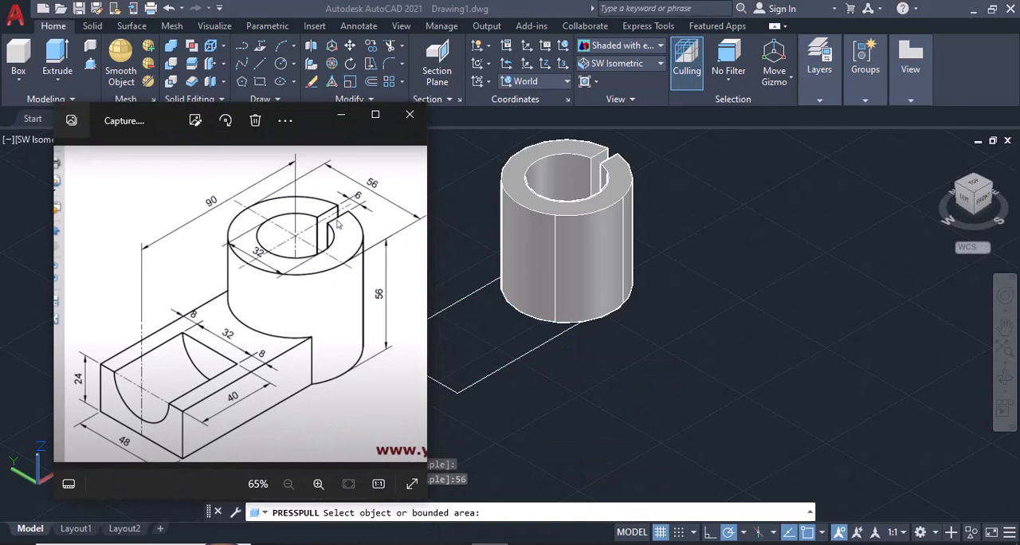
left_click(490, 543)
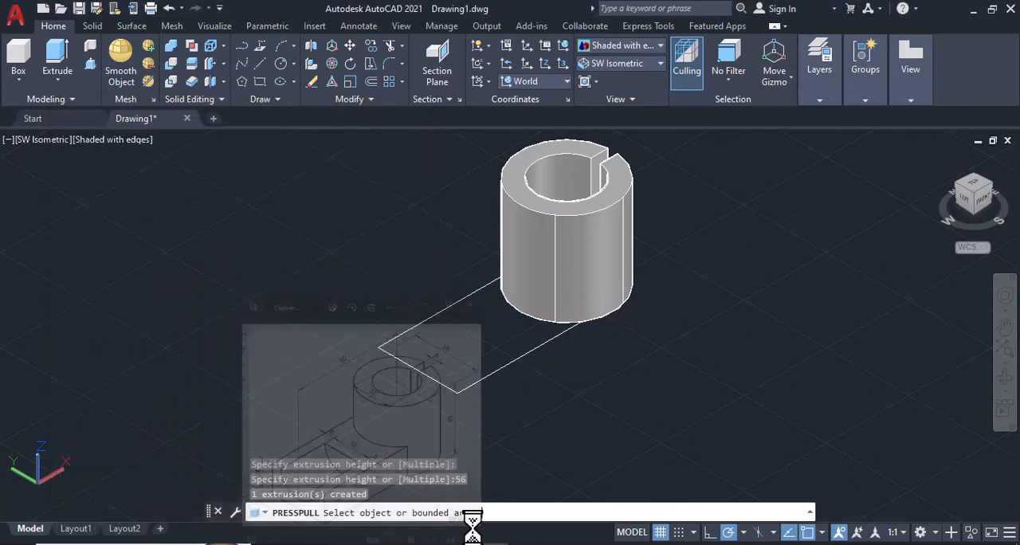
left_click(411, 349)
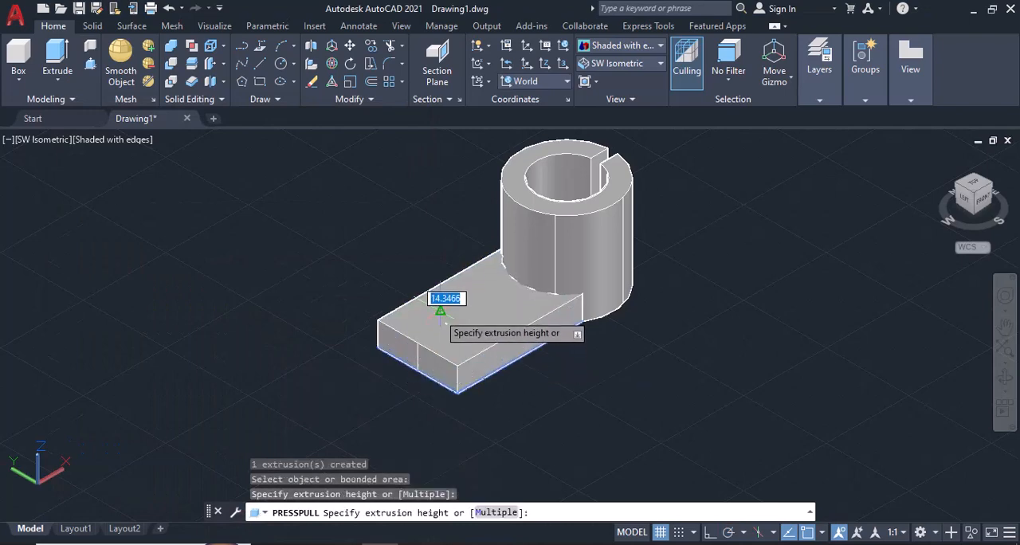
type("24")
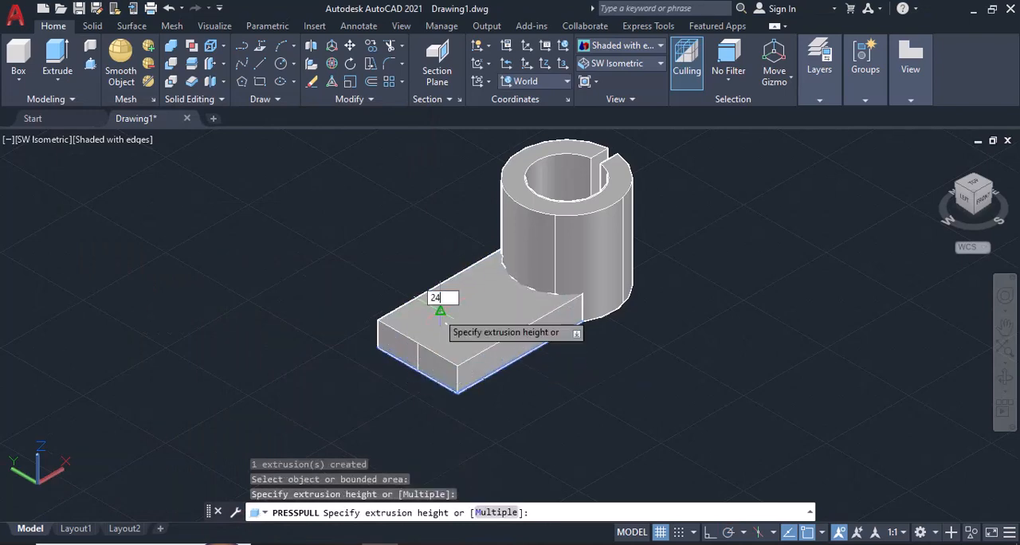
key("Return")
Consult the reference image for the position and size of the rounded groove in the base.
scroll(437, 312, "up", 2)
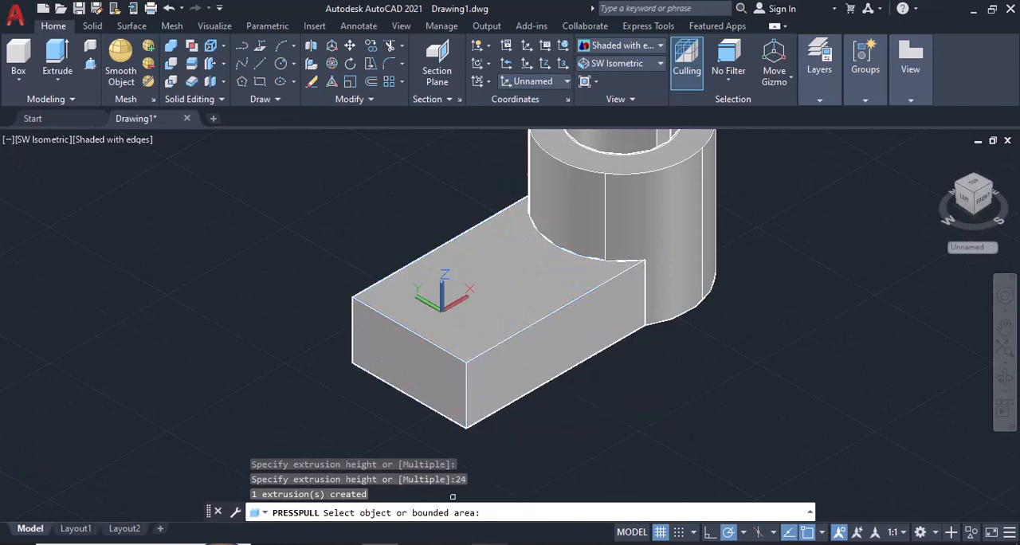
left_click(487, 543)
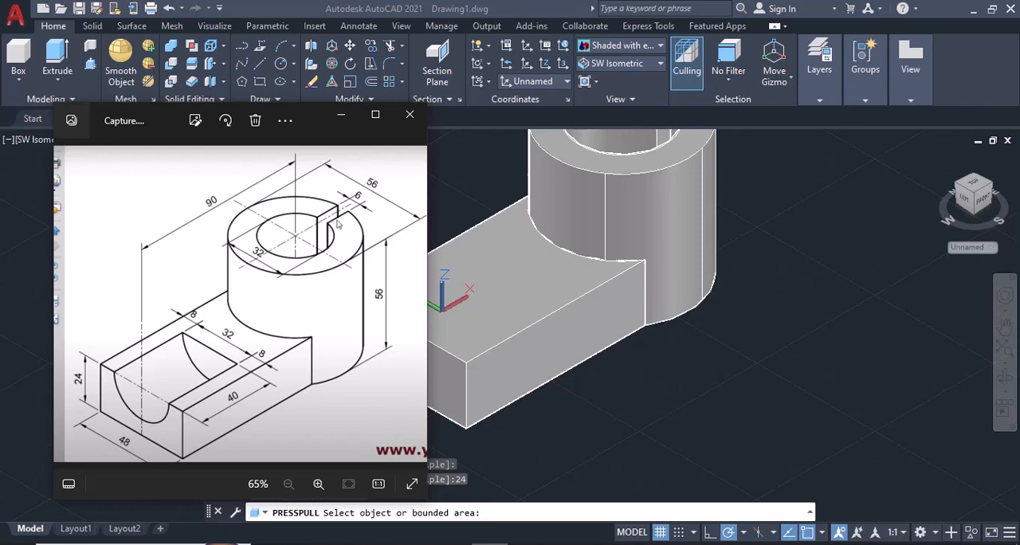
left_click(341, 114)
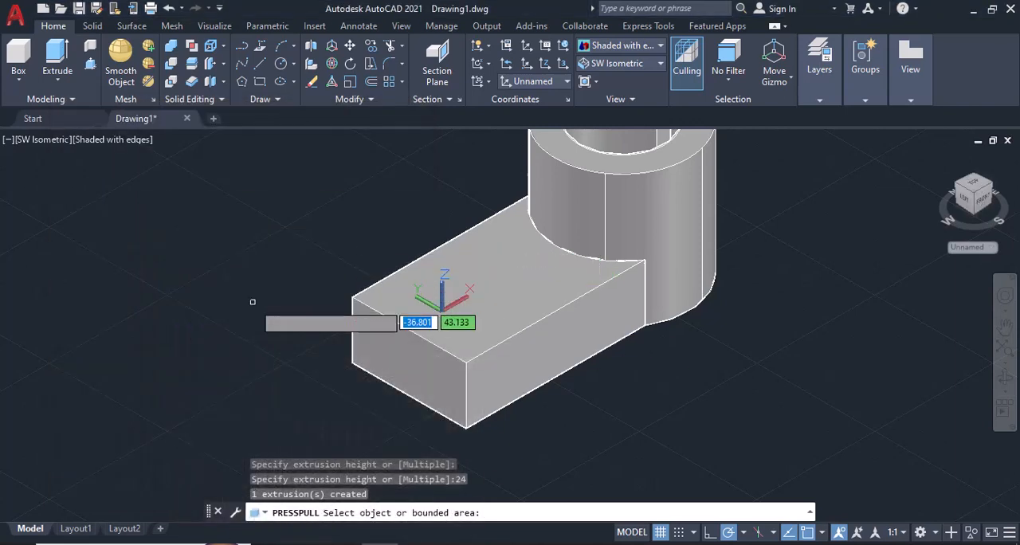
Draw a circle of radius 18 centred on the midpoint of the base's upper front edge.
key("Return")
type("c")
key("Return")
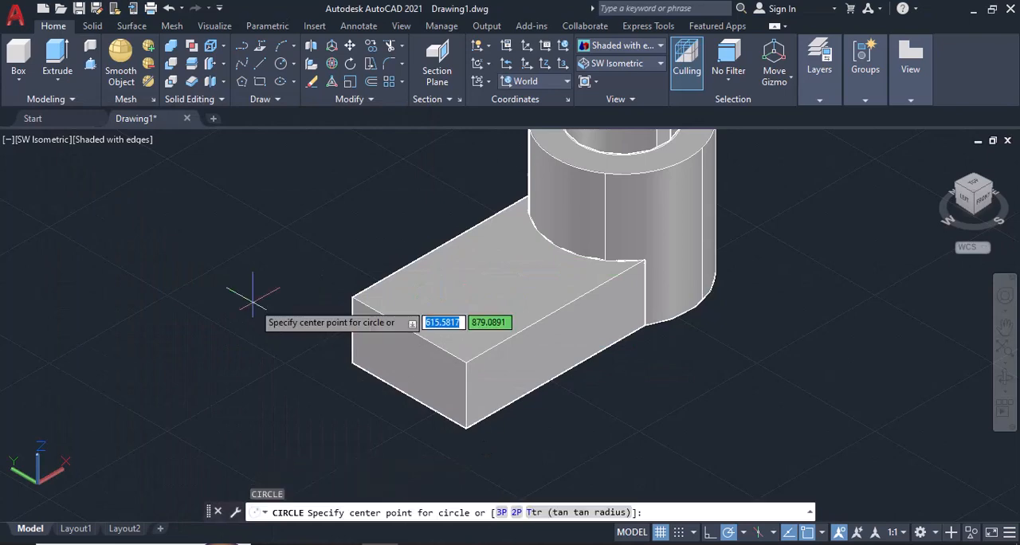
left_click(409, 329)
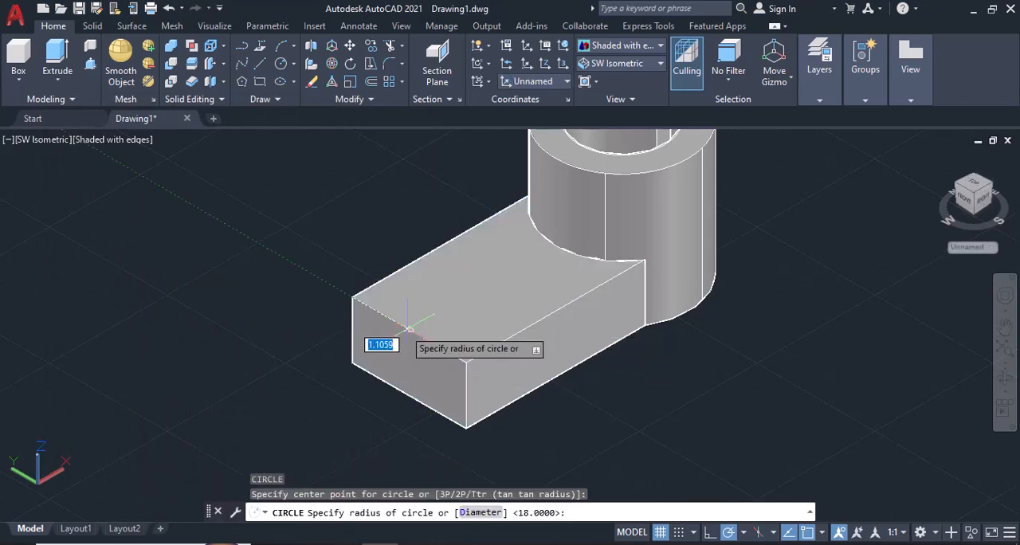
scroll(427, 331, "up", 4)
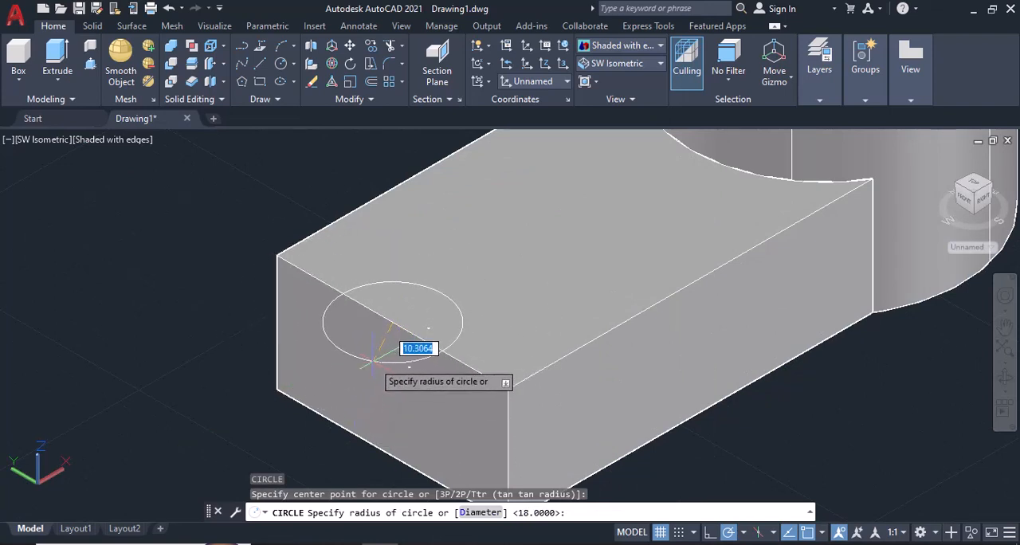
key("Return")
key("Escape")
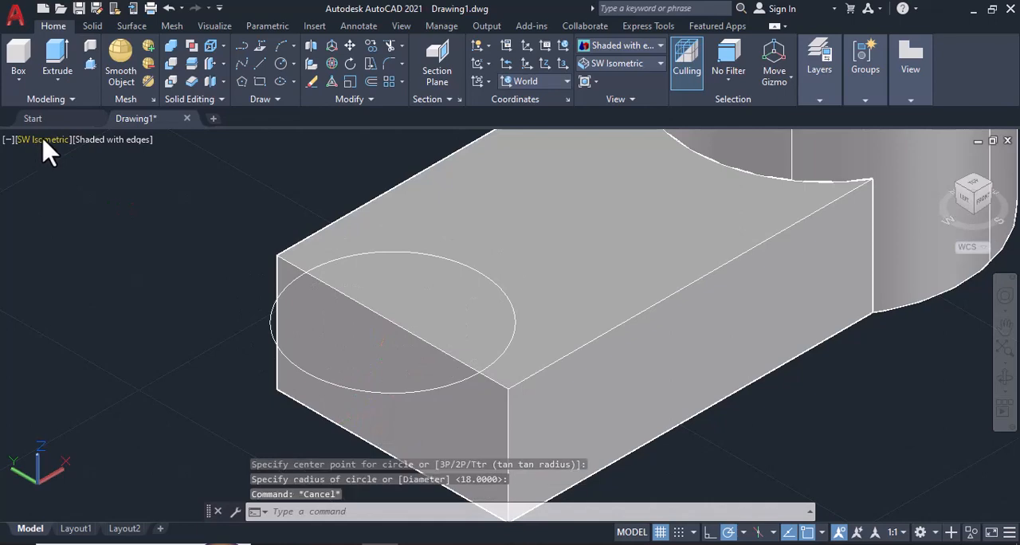
Switch from the SW isometric view to the Front view and on to the Left view, facing the base's end.
left_click(44, 151)
left_click(115, 244)
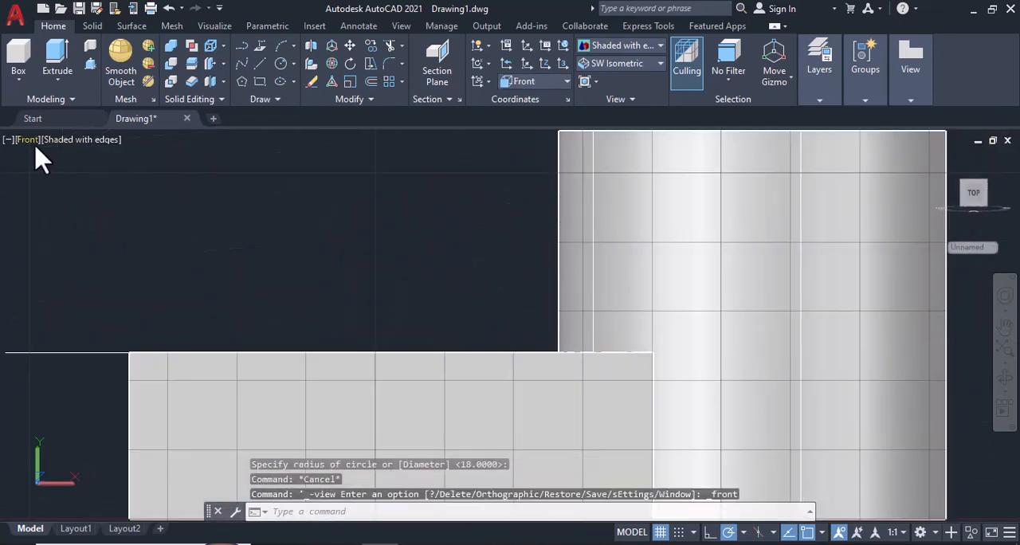
left_click(29, 140)
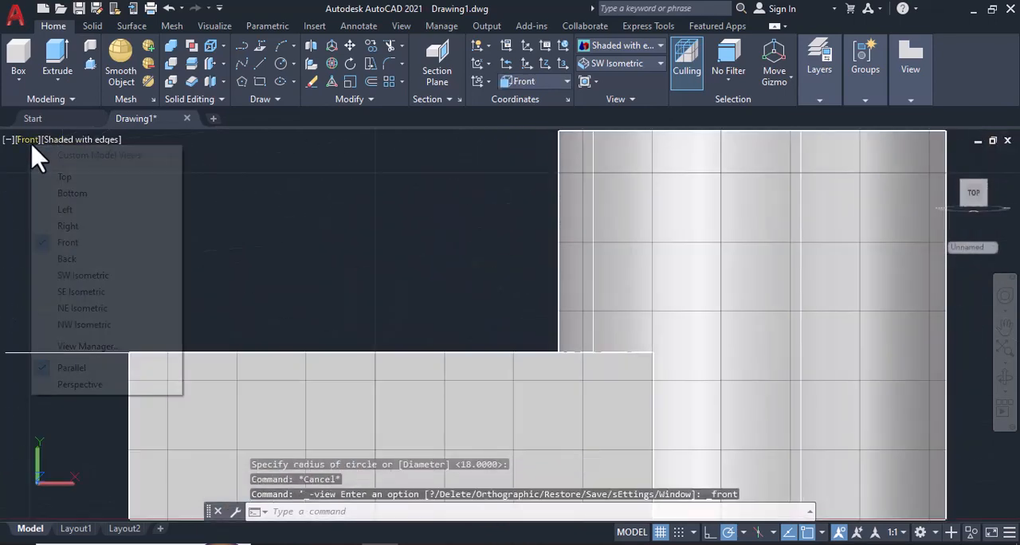
left_click(80, 210)
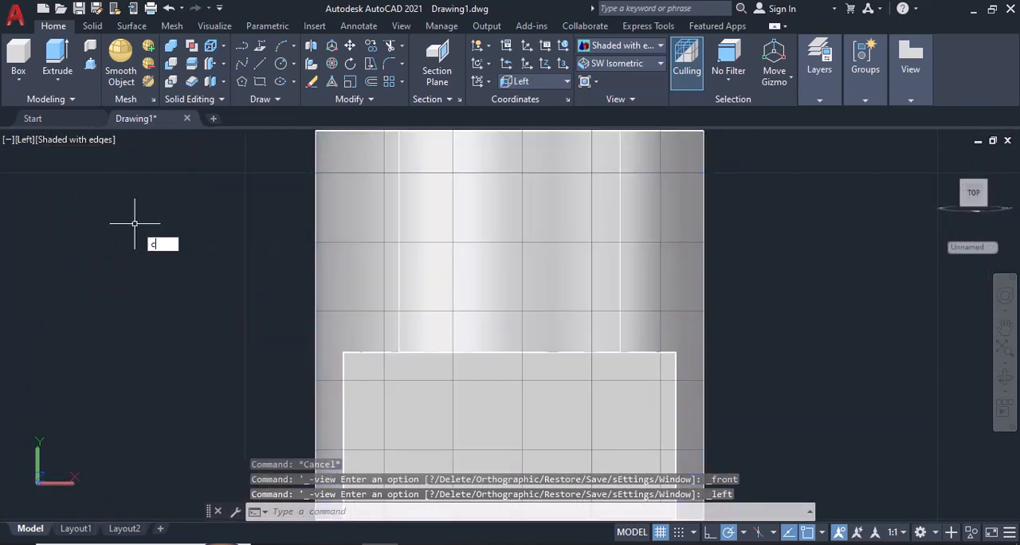
Try a circle of radius 32 centred on the midpoint of the base's top edge, and undo it.
key("Return")
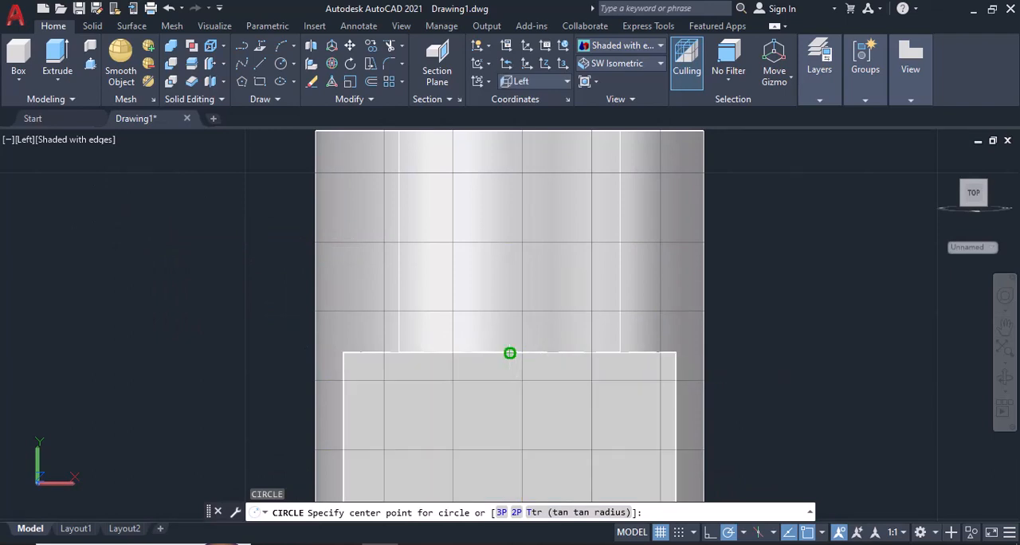
left_click(510, 353)
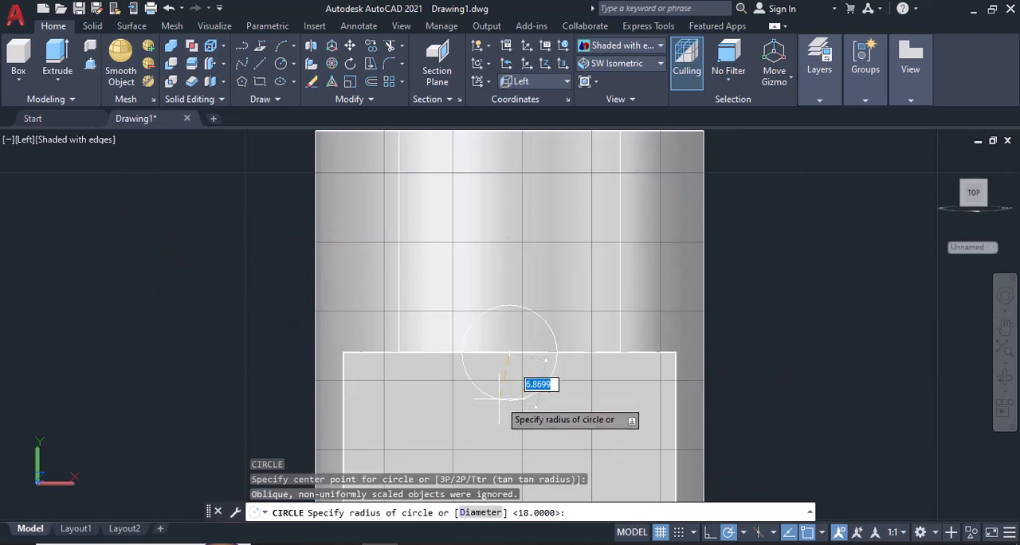
type("32")
key("Return")
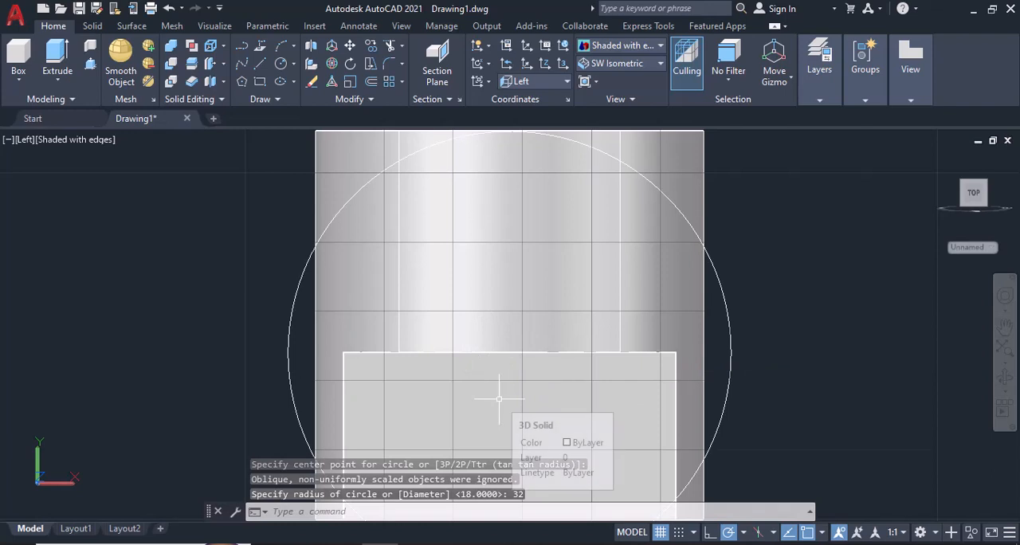
key("ctrl+z")
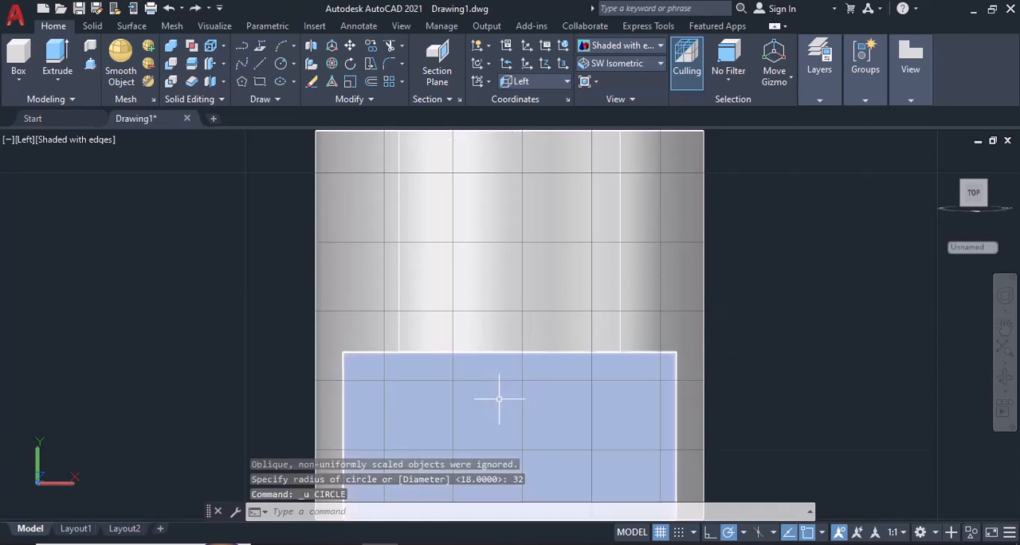
Draw a circle of radius 16 centred on the midpoint of the base's top edge for the groove profile.
type("c")
key("Return")
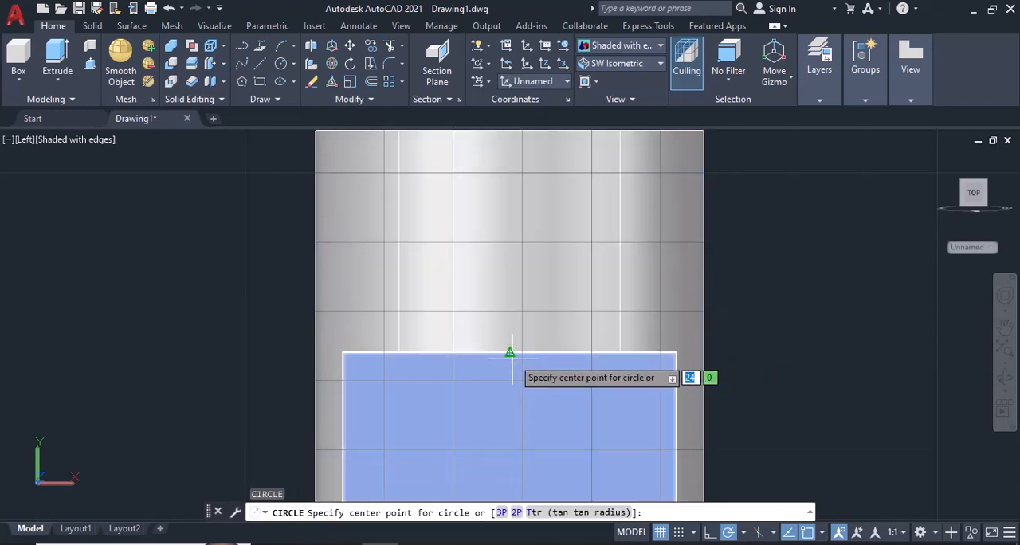
left_click(510, 353)
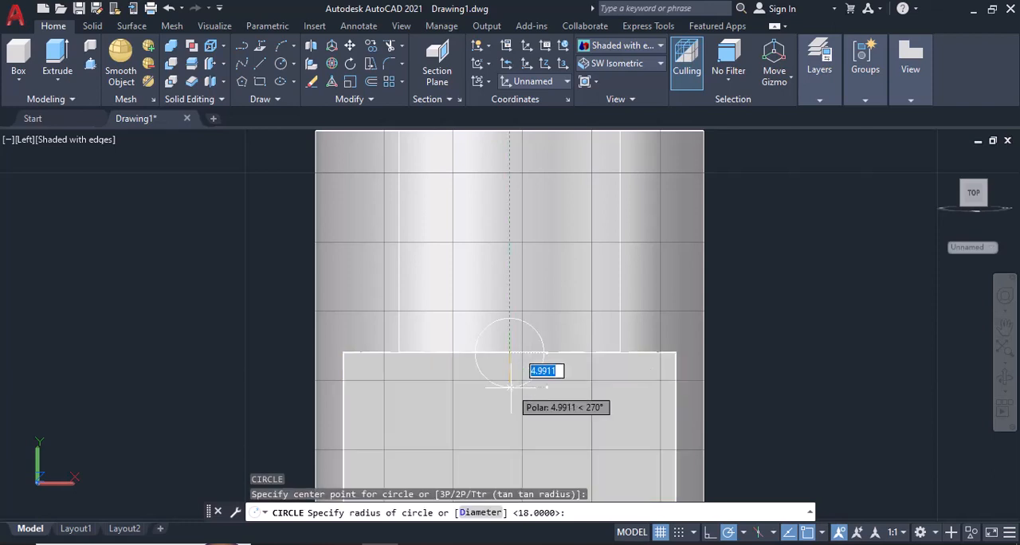
type("16")
key("Return")
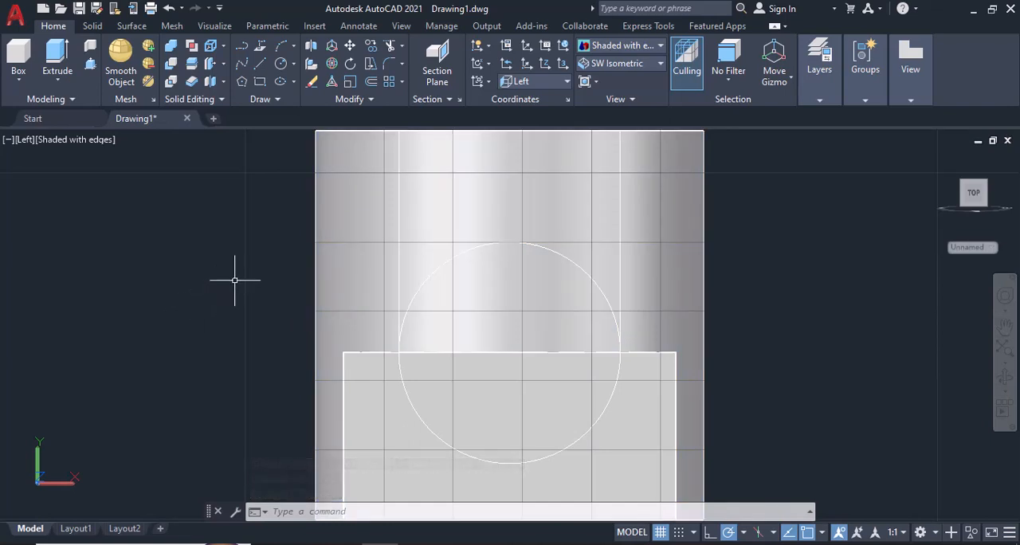
Erase the misplaced horizontal circle lying on the base's top face, keeping the upright groove circle.
middle_click_drag(234, 279, 199, 295, "shift")
middle_click_drag(299, 247, 196, 289, "shift")
scroll(182, 291, "up", 6)
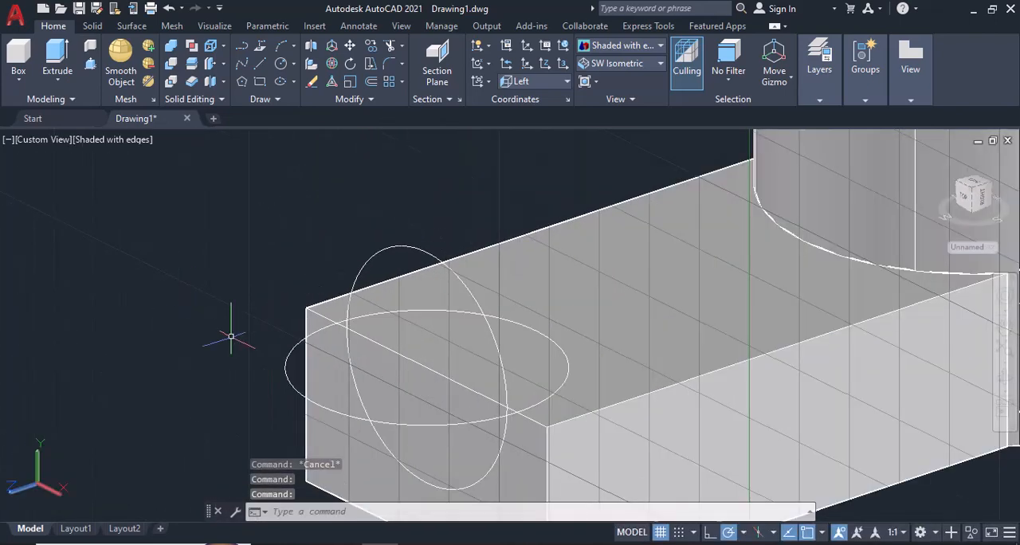
left_click(287, 363)
left_click(270, 380)
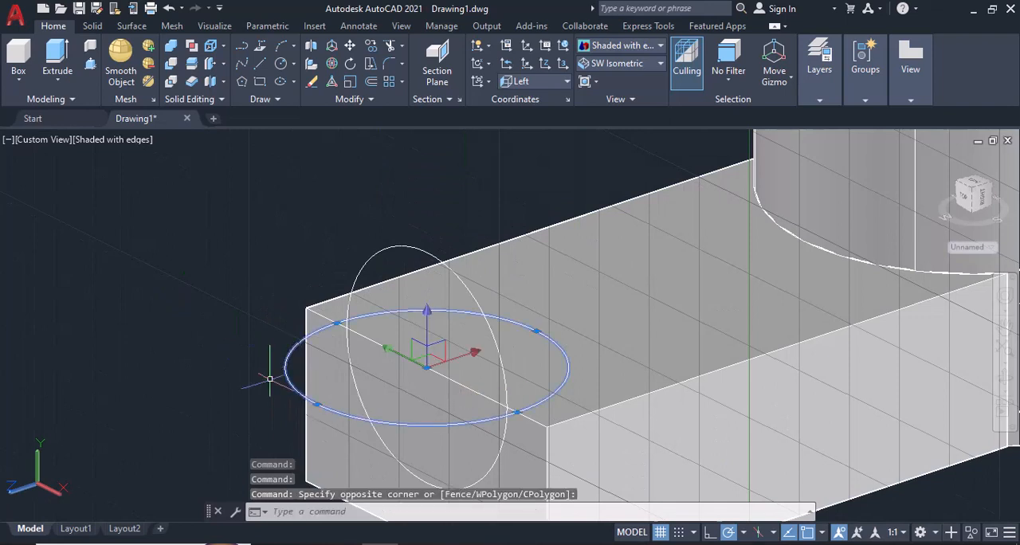
type("e")
key("Return")
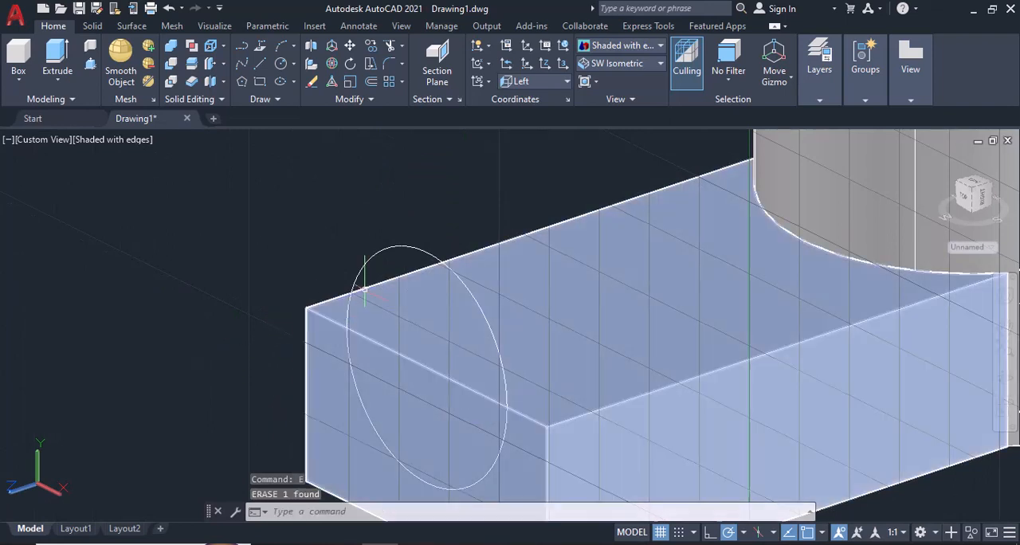
Check the groove length in the reference image and presspull the lower half-circle area 40 into the base to cut the groove.
left_click(489, 544)
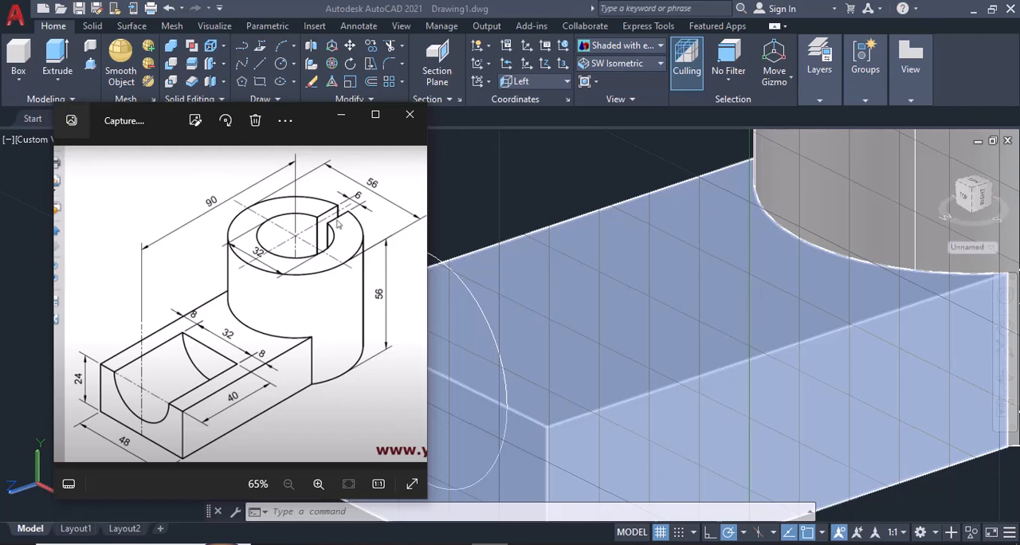
left_click(341, 114)
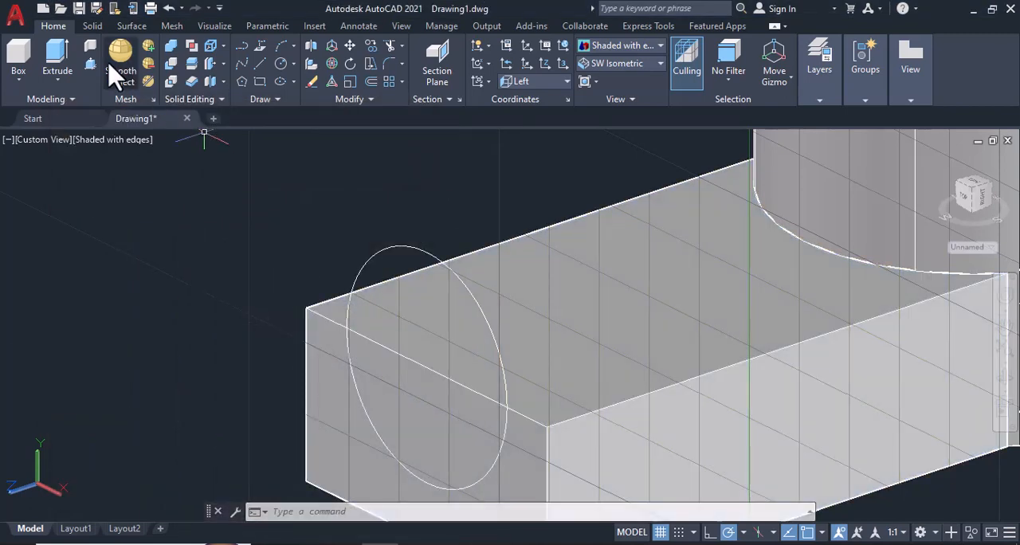
left_click(90, 64)
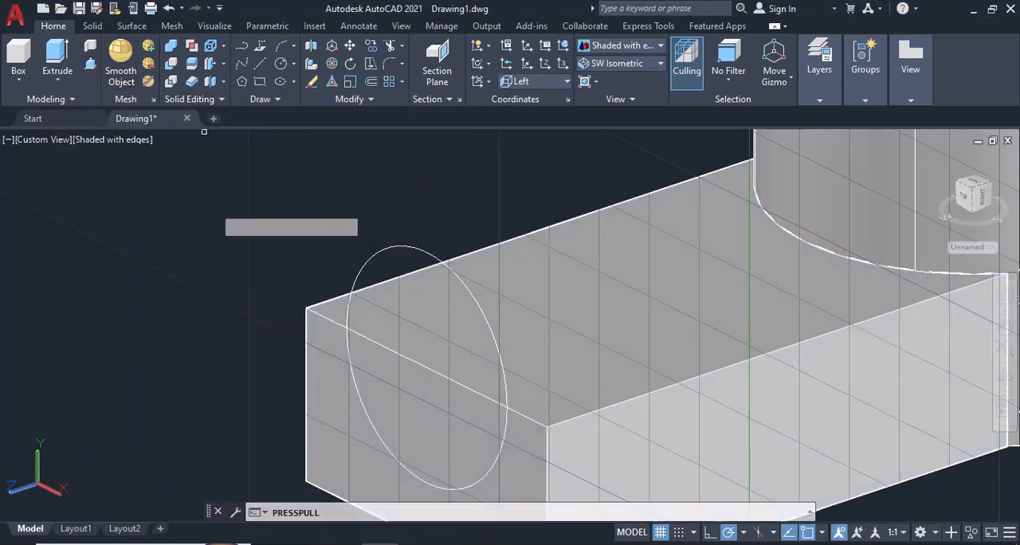
left_click(368, 353)
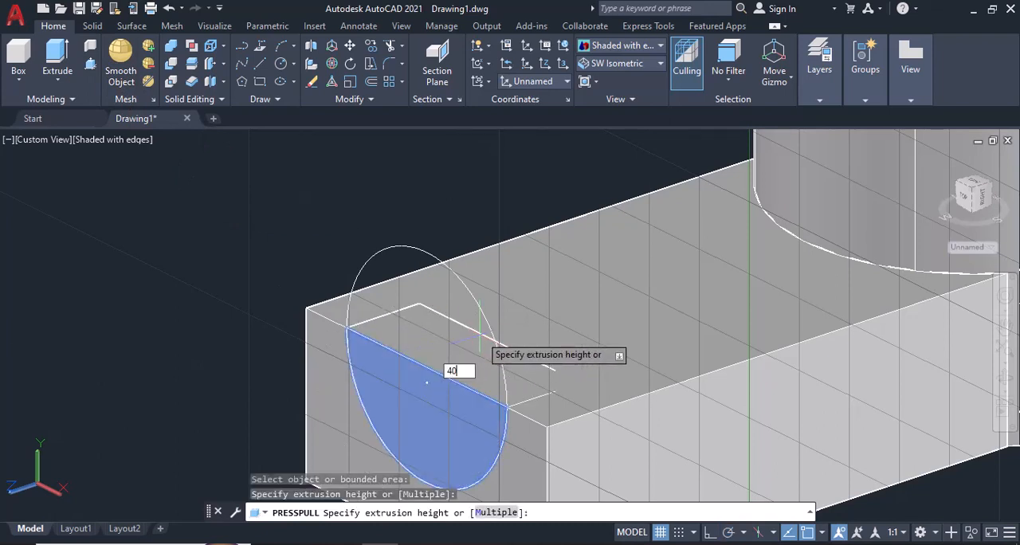
key("Return")
key("Return")
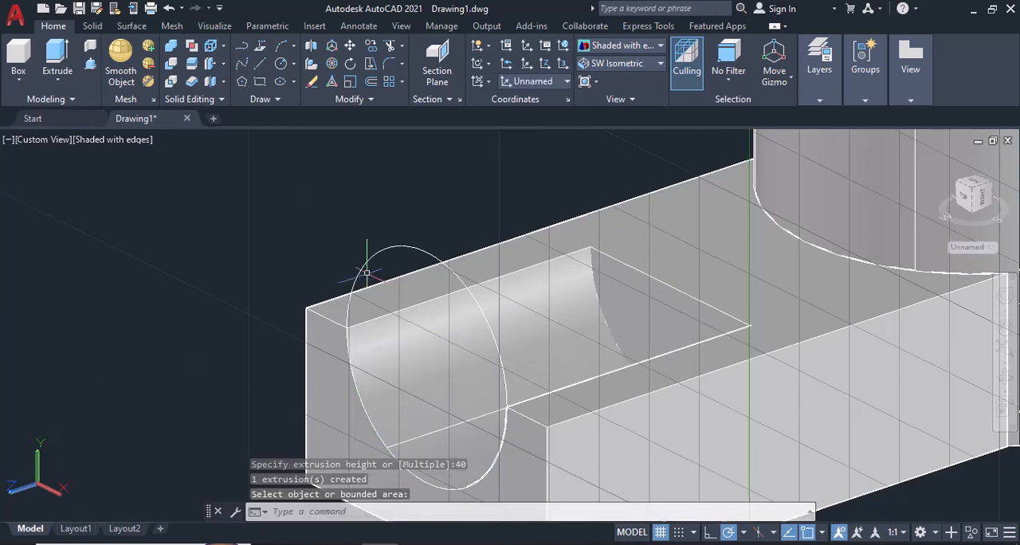
Erase the leftover upright circle at the open end of the groove.
left_click(426, 254)
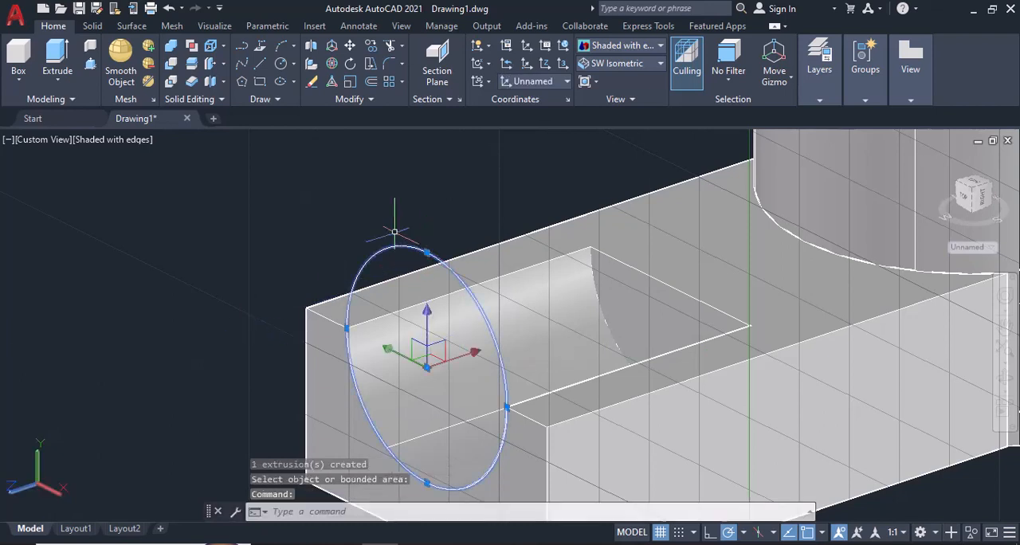
type("e")
key("Return")
scroll(323, 251, "down", 2)
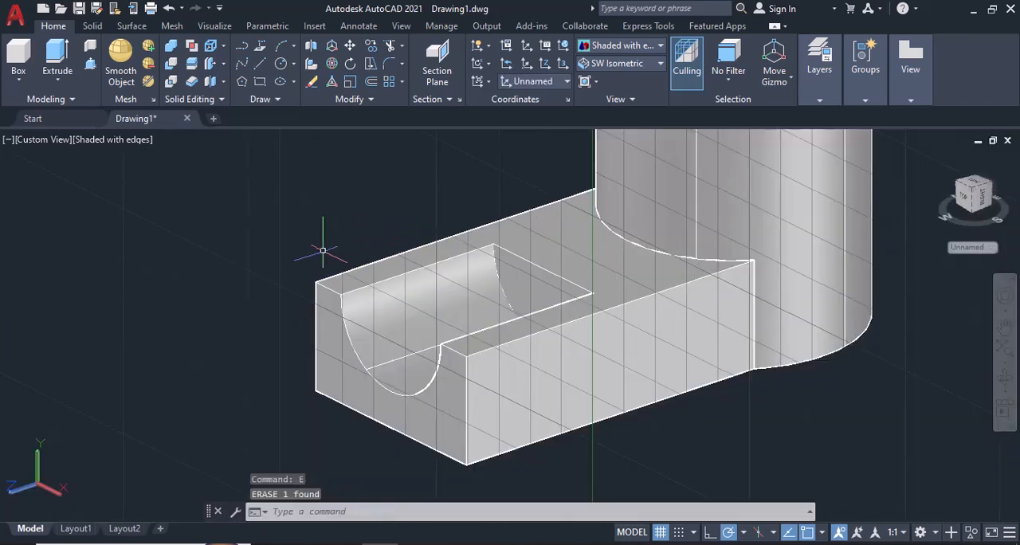
Display the model in the Realistic visual style and union the grooved base with the slotted cylinder.
middle_click_drag(309, 260, 412, 312, "shift")
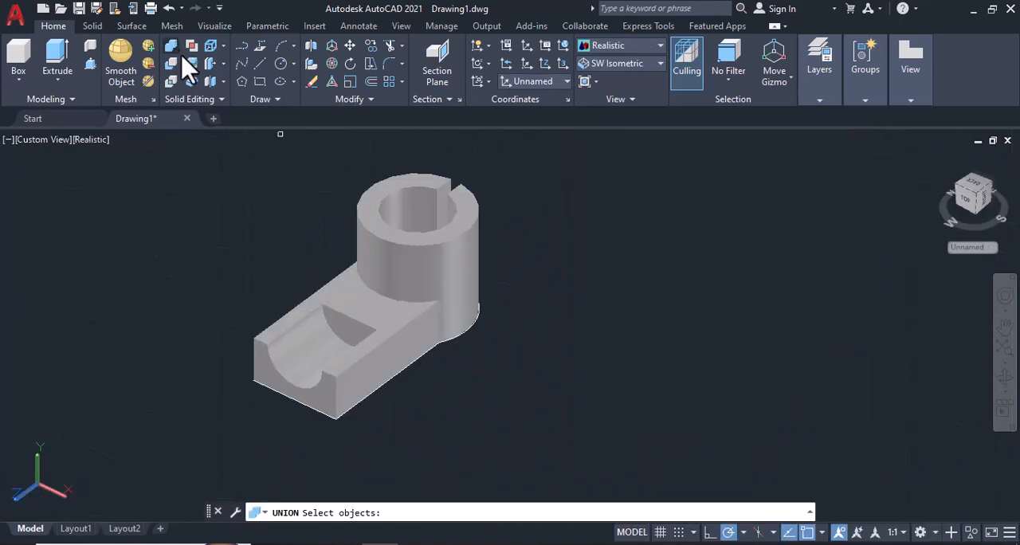
left_click(379, 303)
left_click(407, 264)
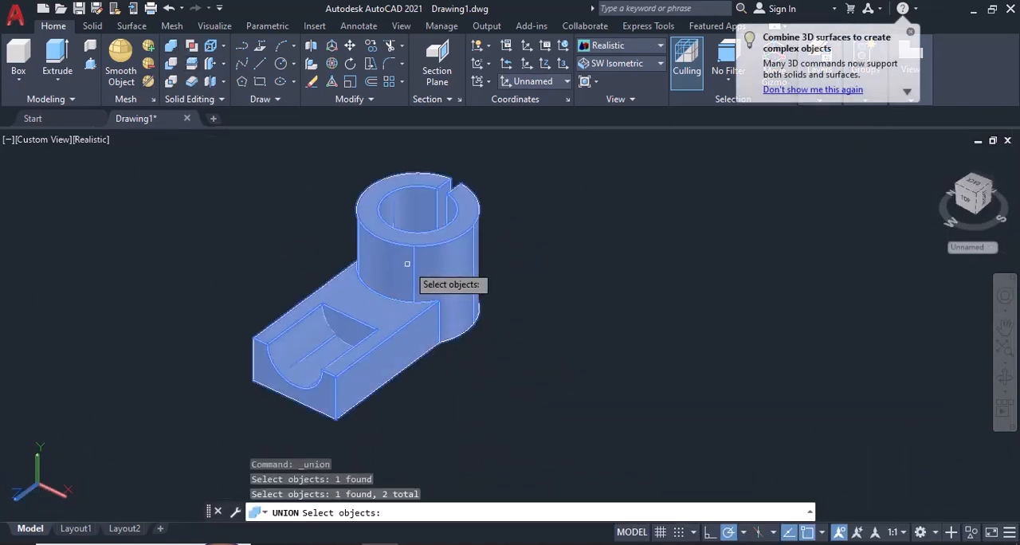
key("Return")
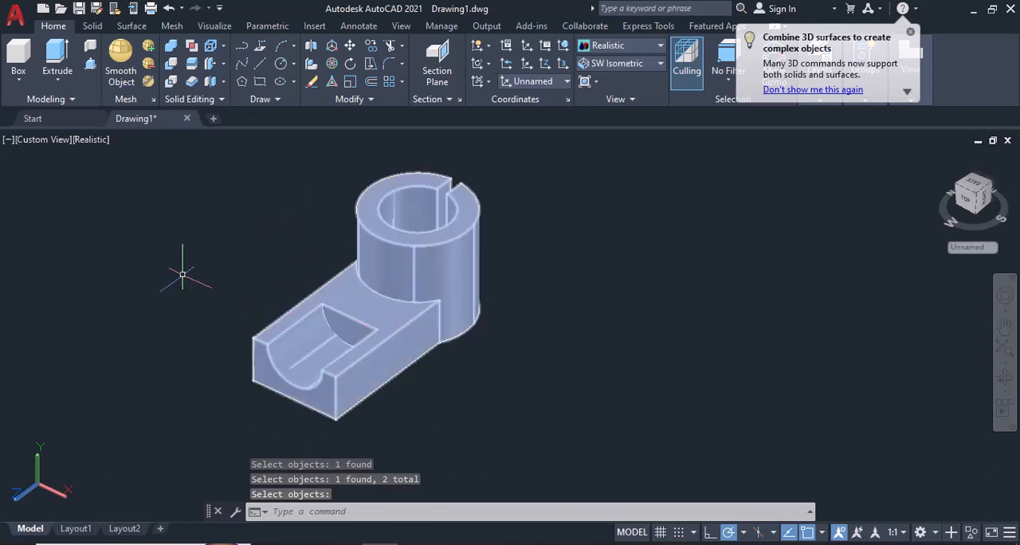
Erase the leftover 2D construction outlines around the bottom of the solid.
left_click(137, 228)
left_click(557, 460)
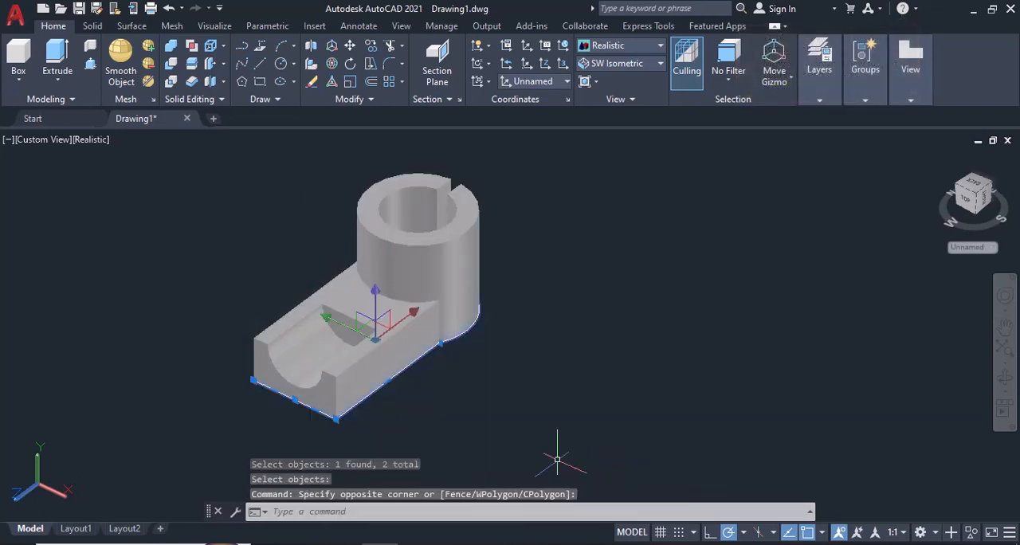
type("E")
key("Return")
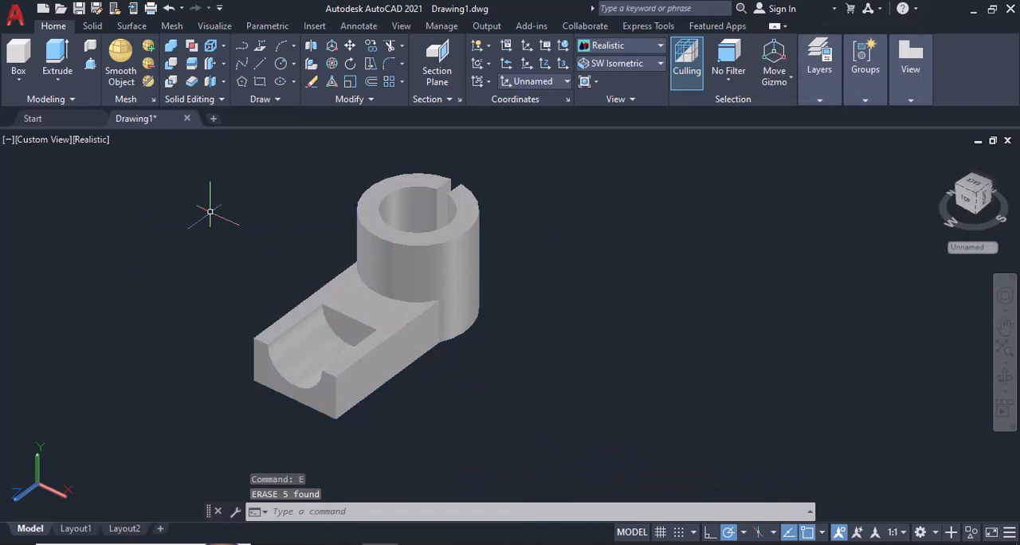
Set the visual style to Shaded with edges and open the visual style choices again.
left_click(89, 141)
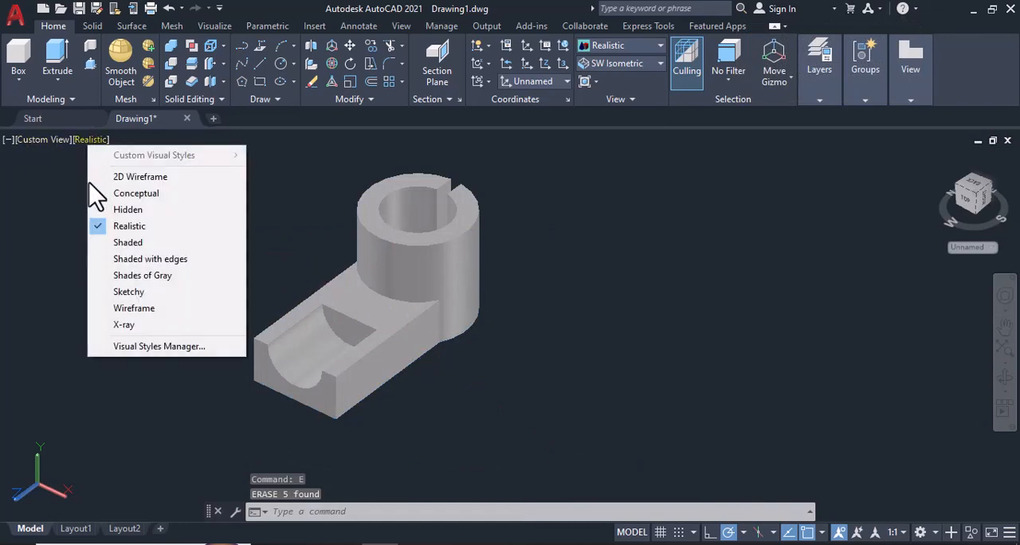
left_click(150, 259)
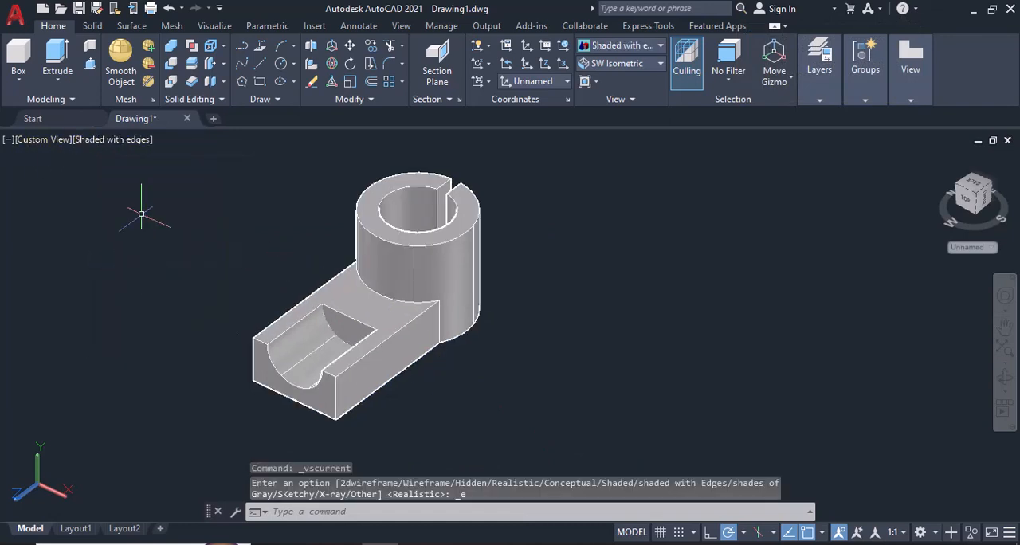
left_click(114, 145)
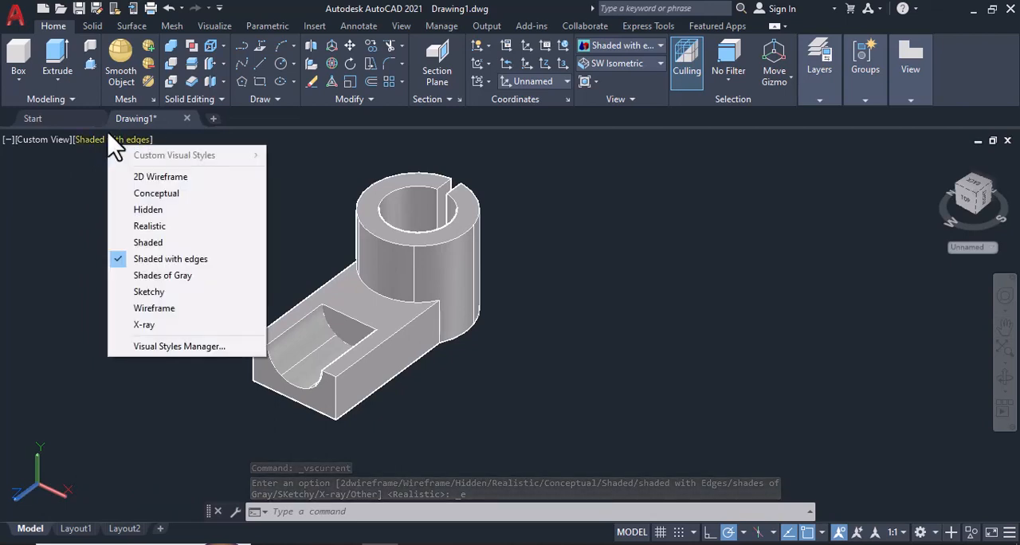